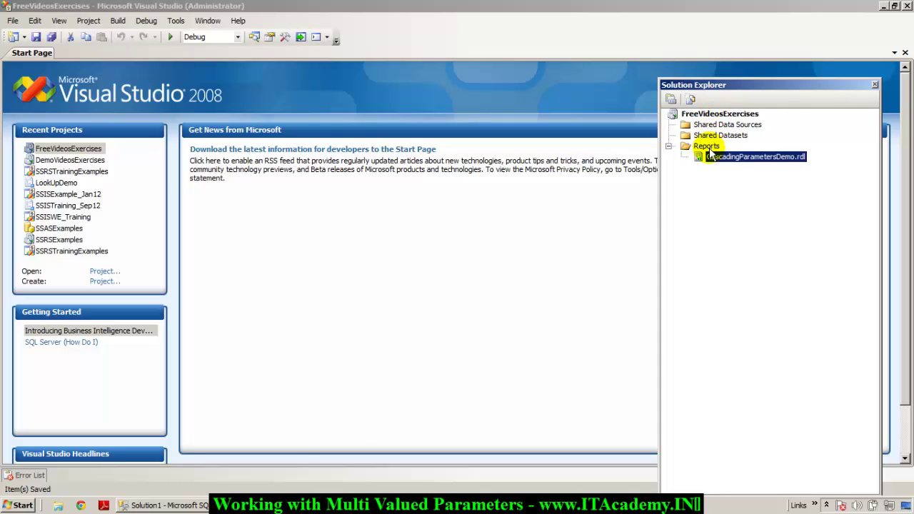
Step: Add a new Report item named MultiValuedParameterDemo to the Reports folder
{"action": "right_click", "coordinate": [707, 150]}
{"action": "mouse_move", "coordinate": [782, 175]}
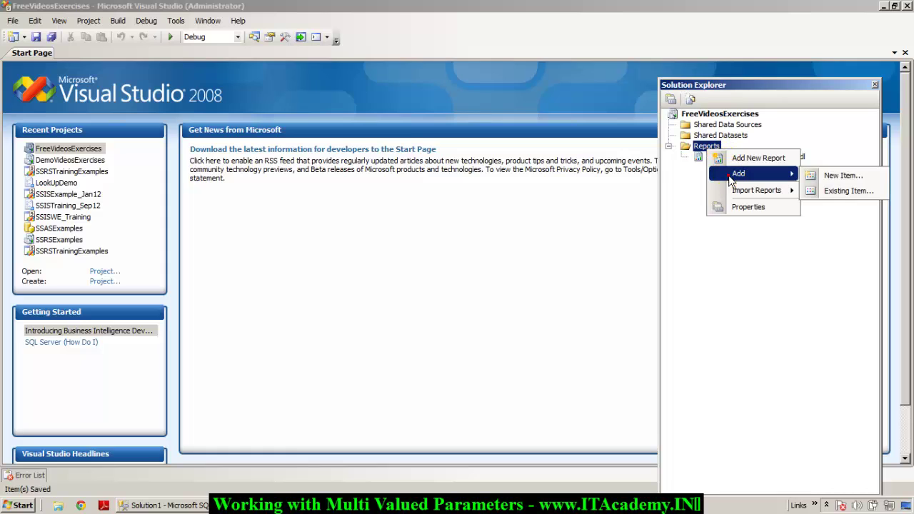
{"action": "left_click", "coordinate": [821, 183]}
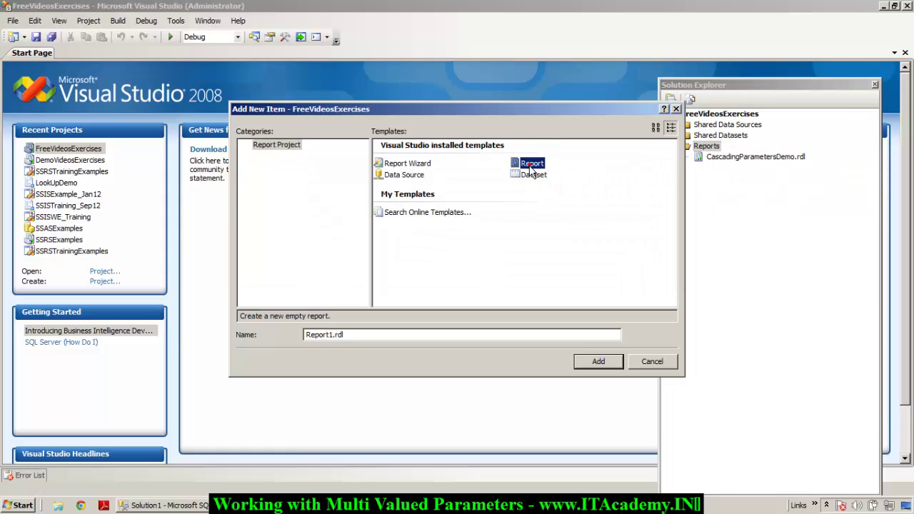
{"action": "double_click", "coordinate": [359, 335]}
{"action": "type", "text": "MultiValuedParameterDemo"}
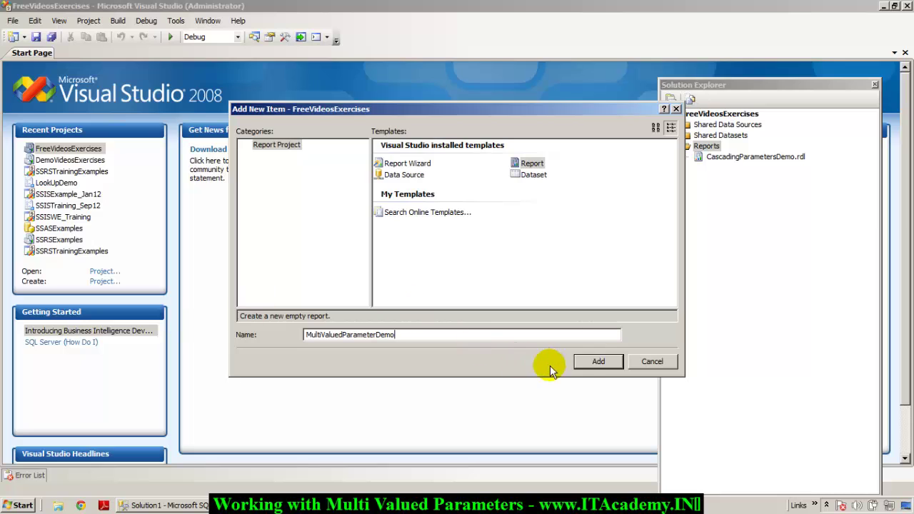
{"action": "left_click", "coordinate": [592, 362]}
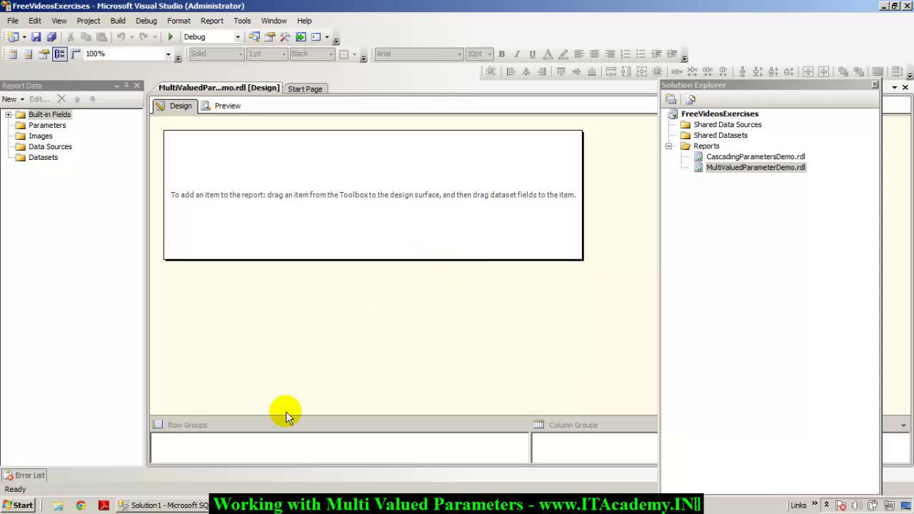
Step: In Management Studio, expand SalesLT.Address's columns, select CountryRegion, then minimize SSMS
{"action": "left_click", "coordinate": [203, 505]}
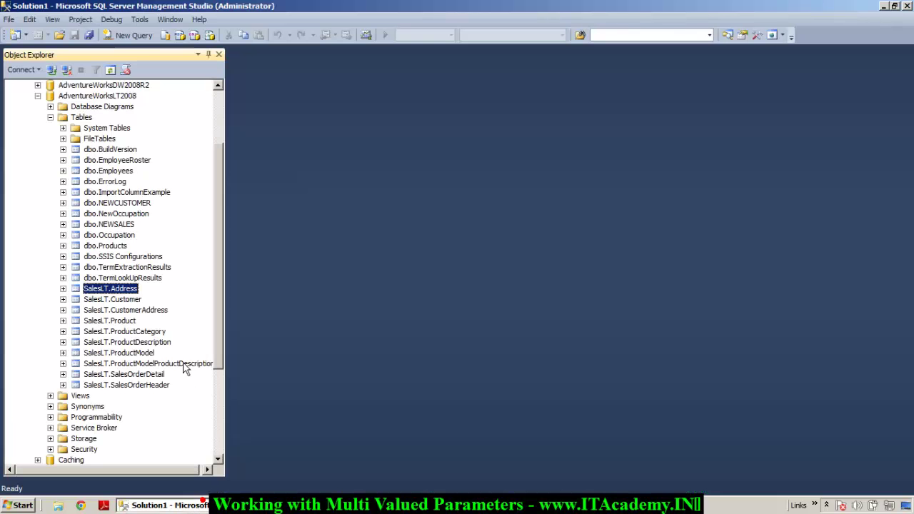
{"action": "left_click", "coordinate": [63, 288]}
{"action": "scroll", "coordinate": [211, 302], "scroll_direction": "down", "scroll_amount": 1}
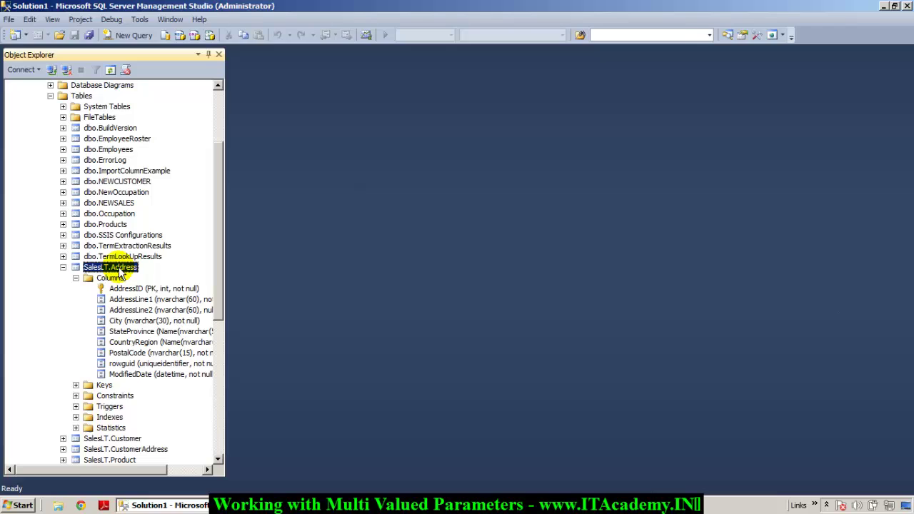
{"action": "left_click", "coordinate": [136, 343]}
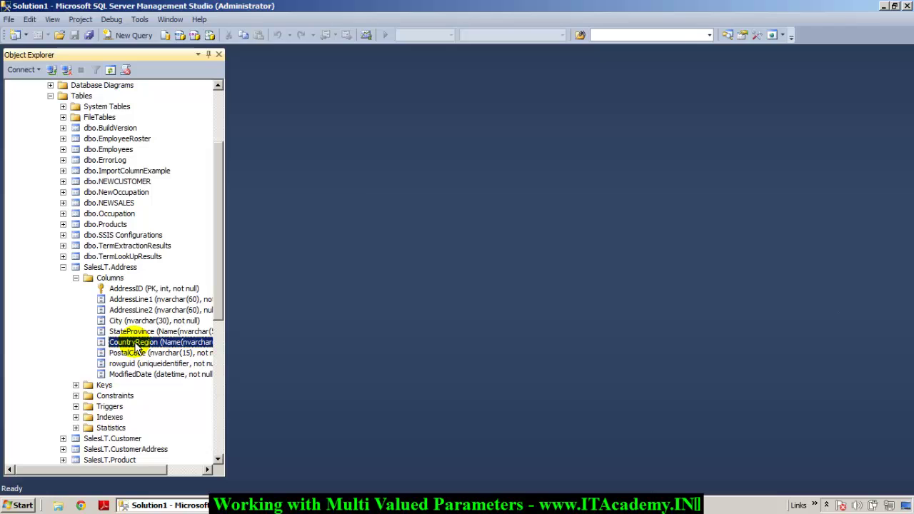
{"action": "left_click", "coordinate": [884, 7]}
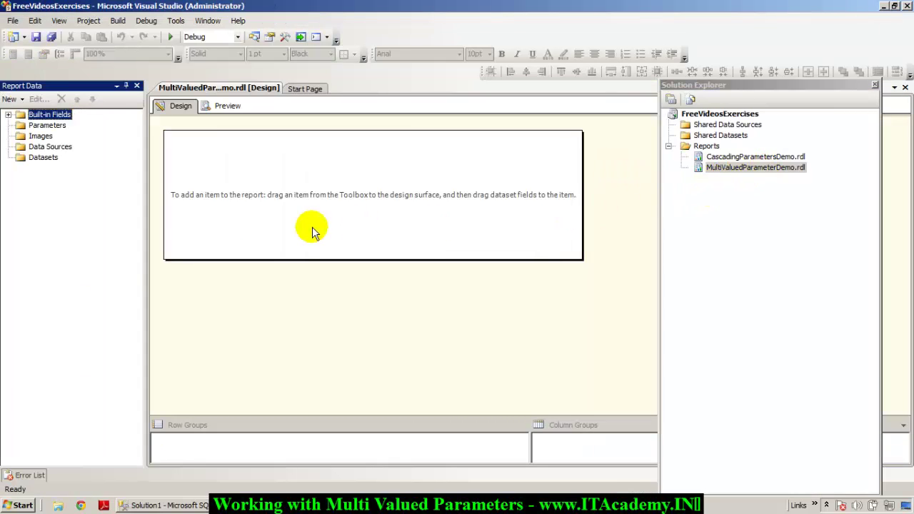
Step: Add a data source connecting to server '.' and database AdventureWorksLT2008
{"action": "right_click", "coordinate": [66, 147]}
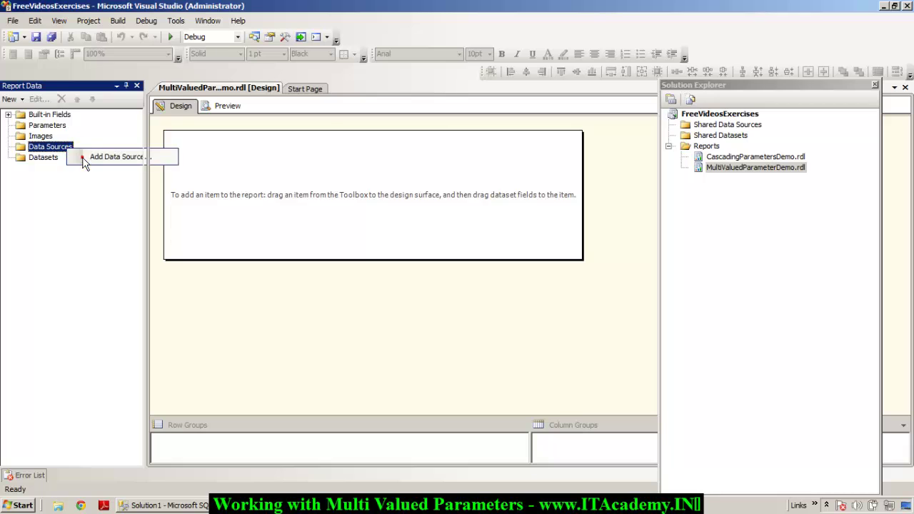
{"action": "left_click", "coordinate": [83, 158]}
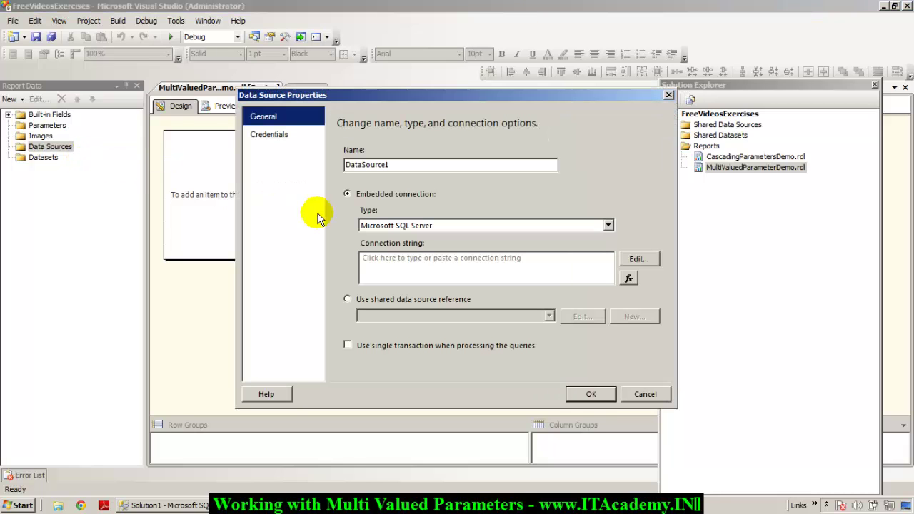
{"action": "left_click", "coordinate": [634, 262]}
{"action": "left_click", "coordinate": [361, 146]}
{"action": "type", "text": "."}
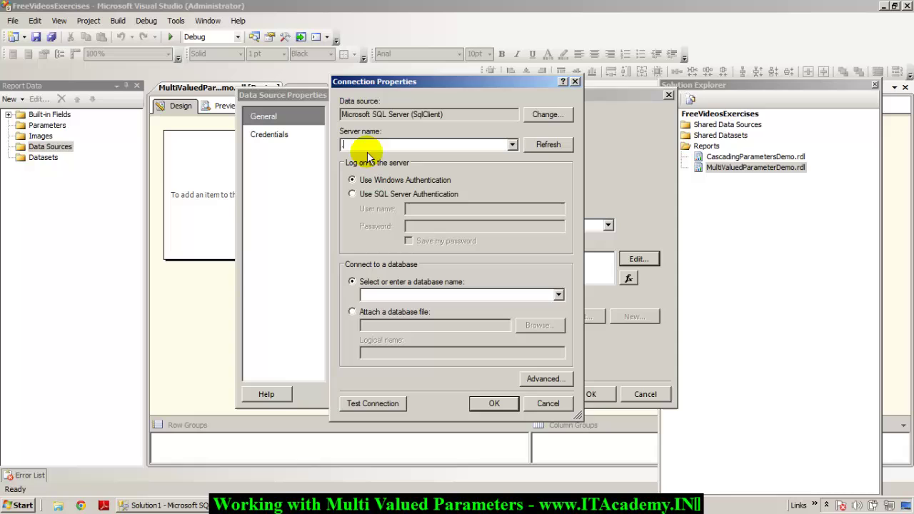
{"action": "left_click", "coordinate": [560, 295]}
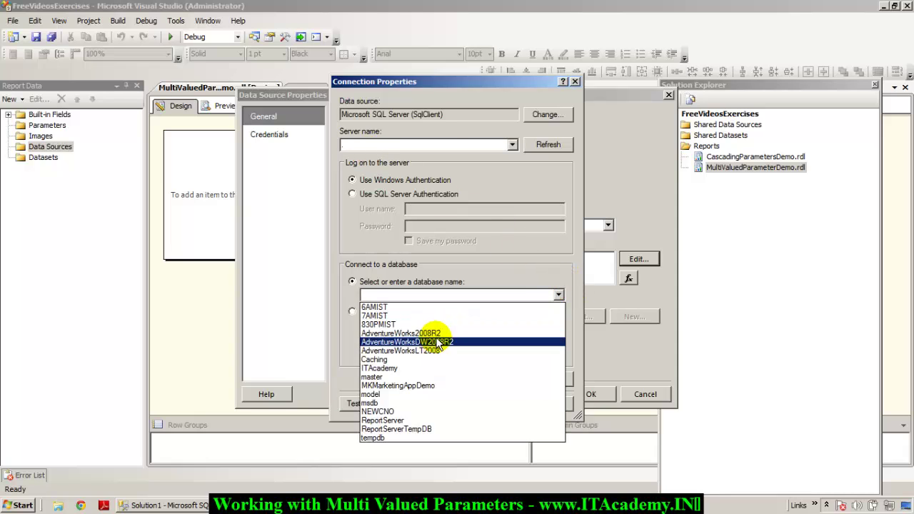
{"action": "left_click", "coordinate": [428, 350]}
Step: Test the connection successfully and save the data source as DataSource1
{"action": "left_click", "coordinate": [350, 145]}
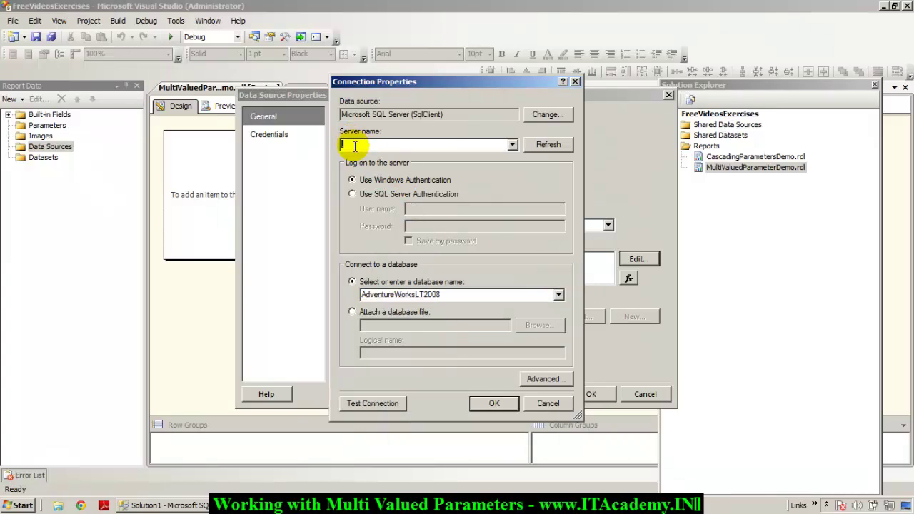
{"action": "left_click", "coordinate": [389, 404]}
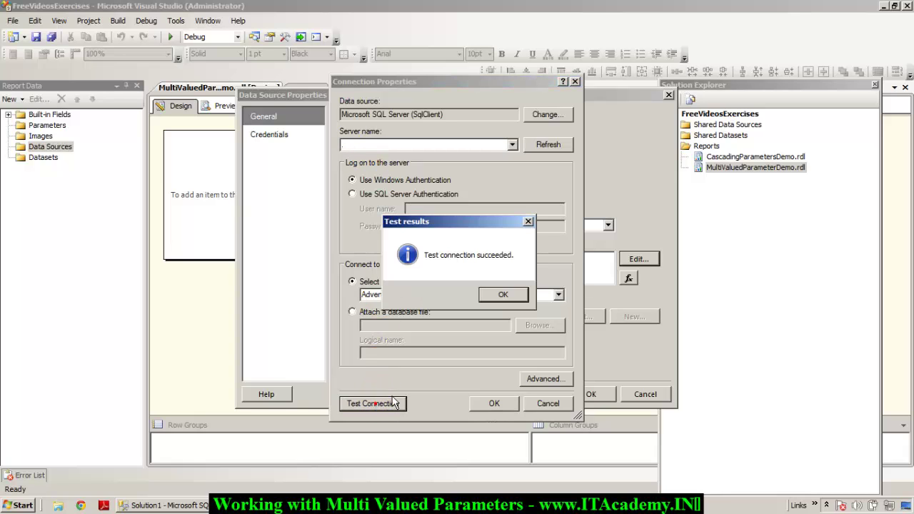
{"action": "left_click", "coordinate": [500, 295]}
{"action": "left_click", "coordinate": [494, 404]}
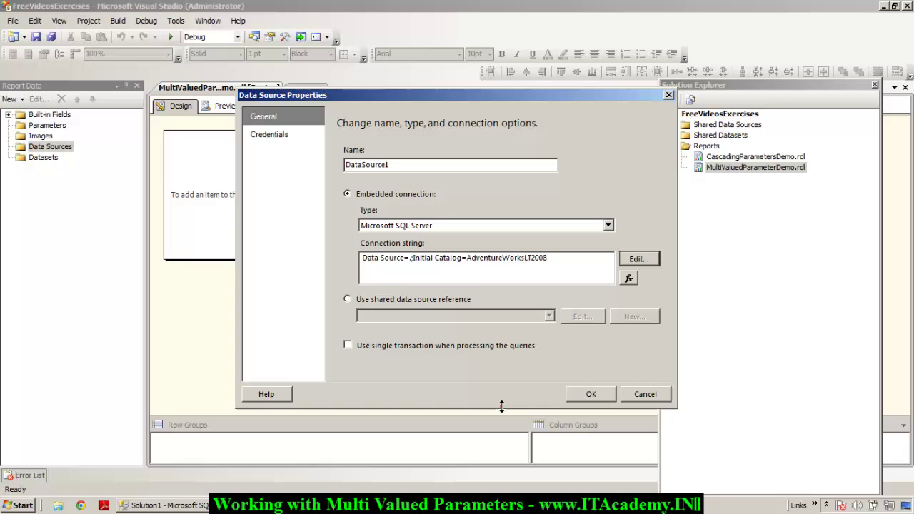
{"action": "left_click", "coordinate": [591, 397]}
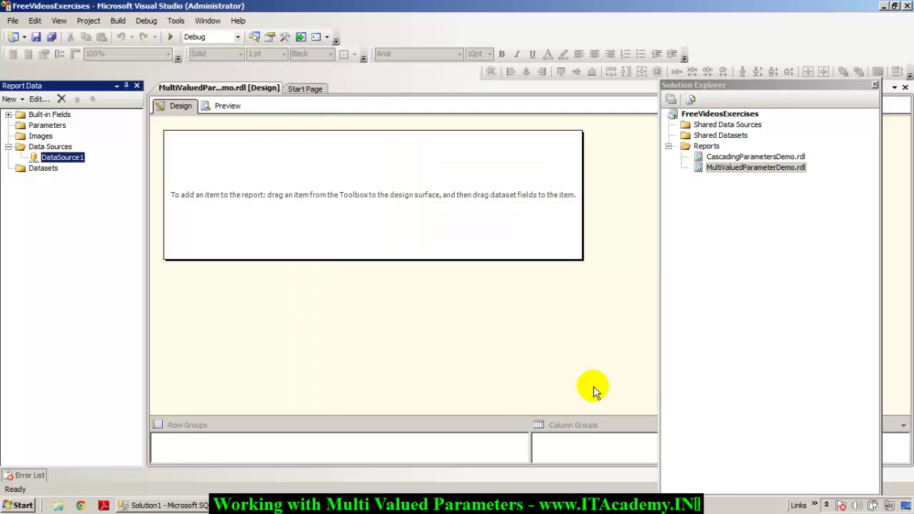
Step: Create a new embedded dataset that uses DataSource1
{"action": "left_click", "coordinate": [47, 170]}
{"action": "right_click", "coordinate": [49, 171]}
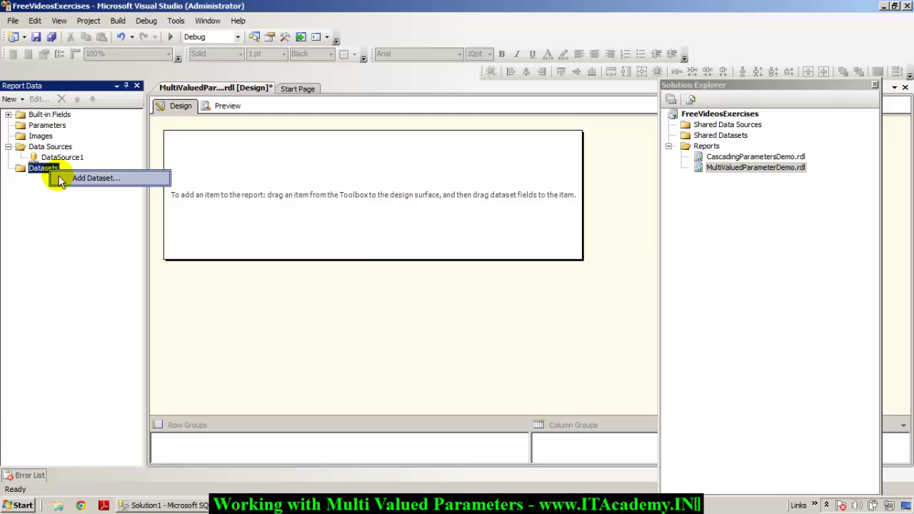
{"action": "left_click", "coordinate": [61, 180]}
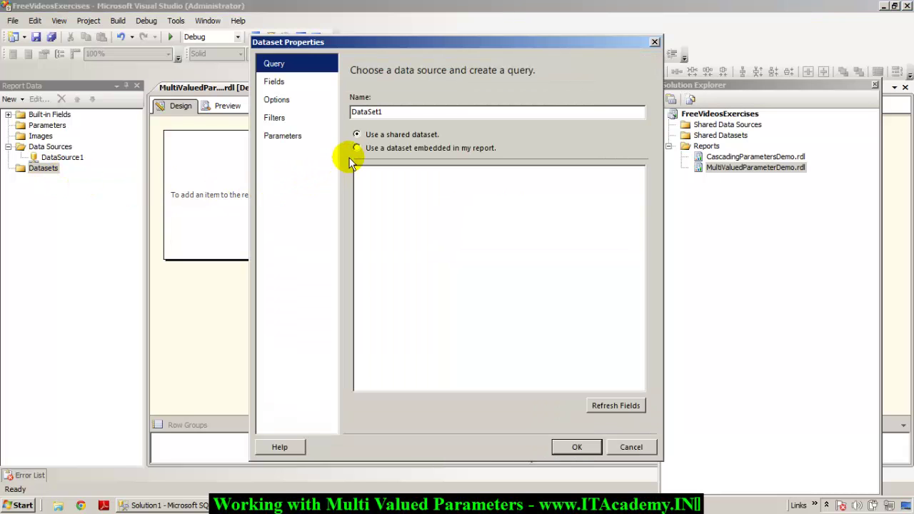
{"action": "left_click", "coordinate": [360, 148]}
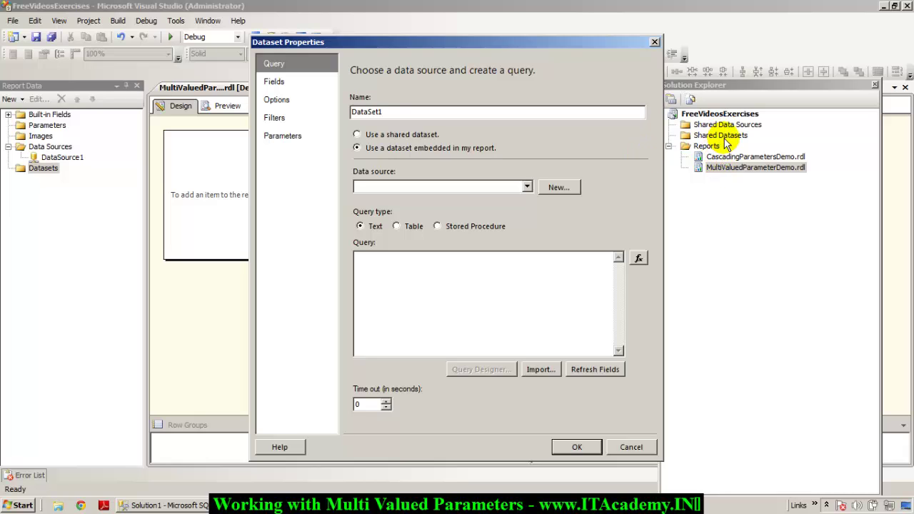
{"action": "left_click", "coordinate": [527, 187]}
{"action": "left_click", "coordinate": [397, 199]}
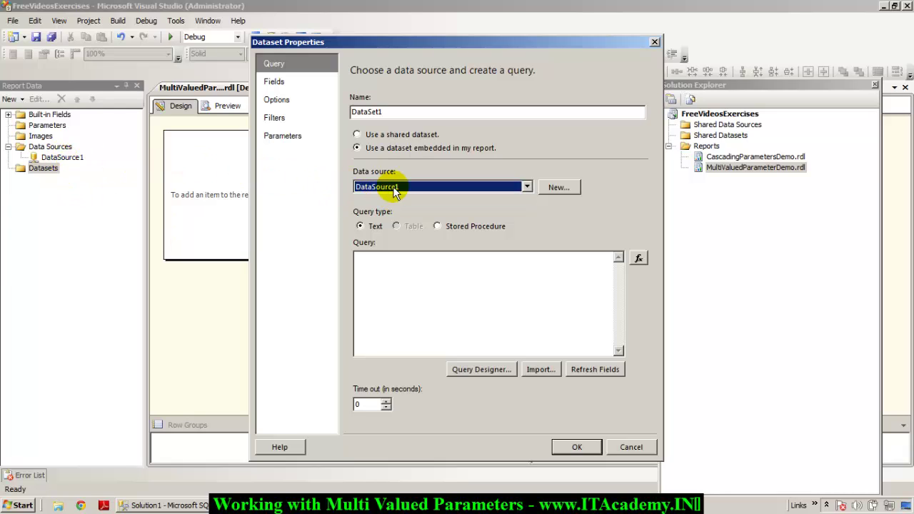
{"action": "left_click", "coordinate": [390, 280]}
{"action": "type", "text": "S"}
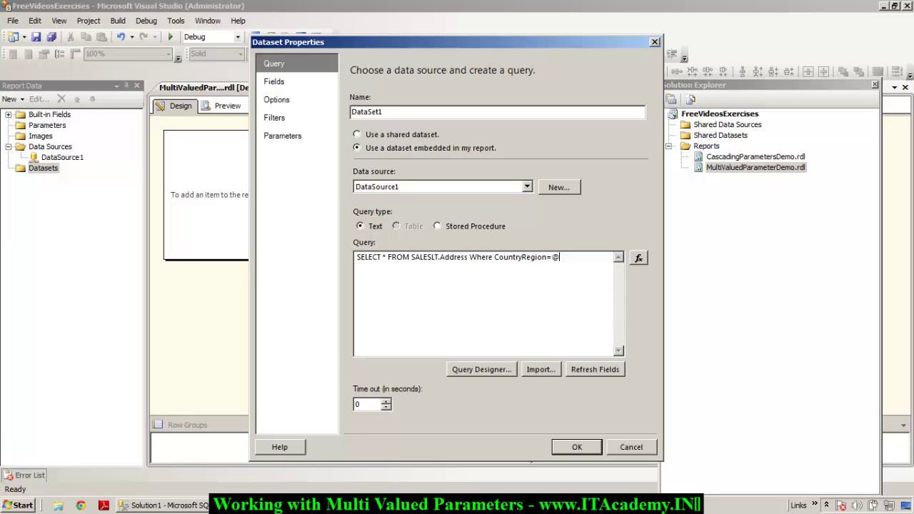
{"action": "type", "text": "gion"}
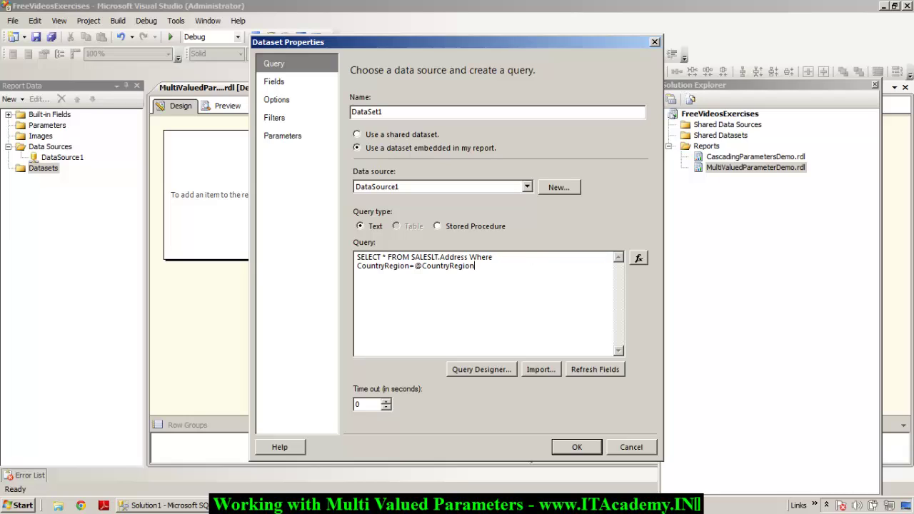
{"action": "double_click", "coordinate": [421, 267]}
{"action": "left_click", "coordinate": [576, 447]}
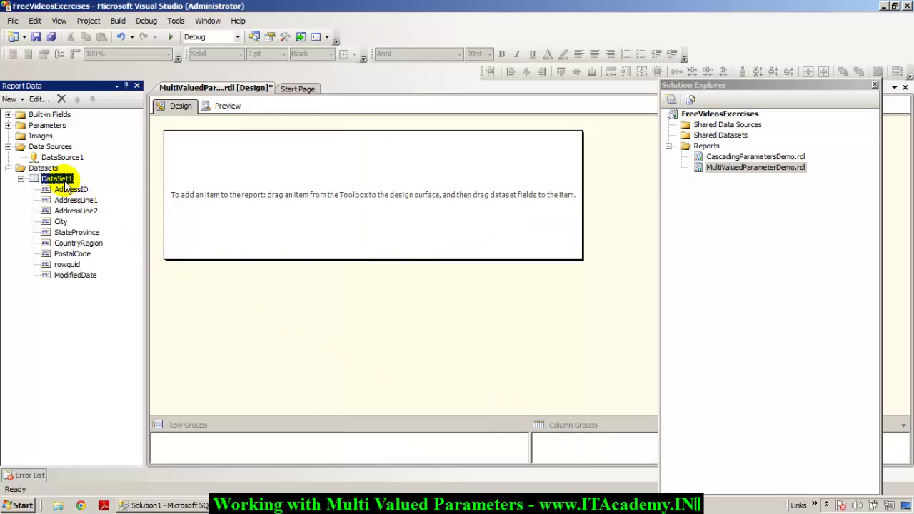
Step: Select the CountryRegion parameter and check its text prompt in Preview, then return to Design
{"action": "left_click", "coordinate": [8, 125]}
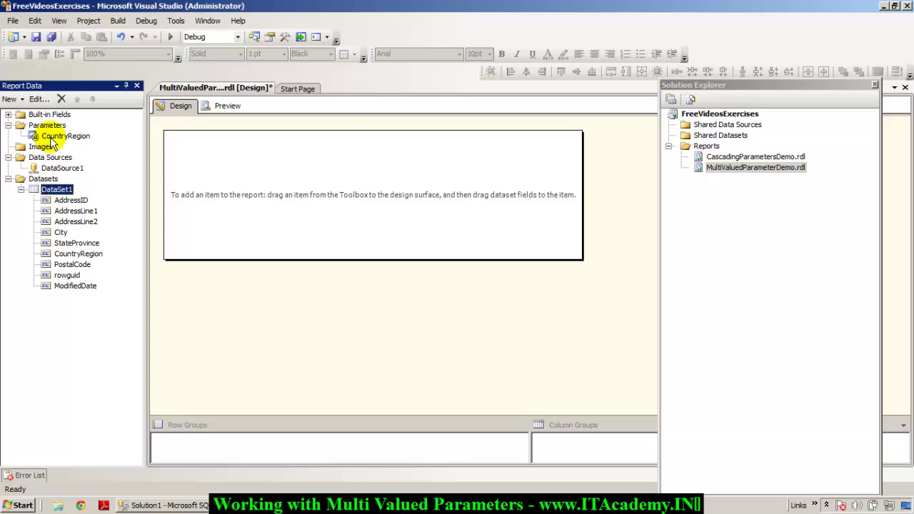
{"action": "left_click", "coordinate": [56, 137]}
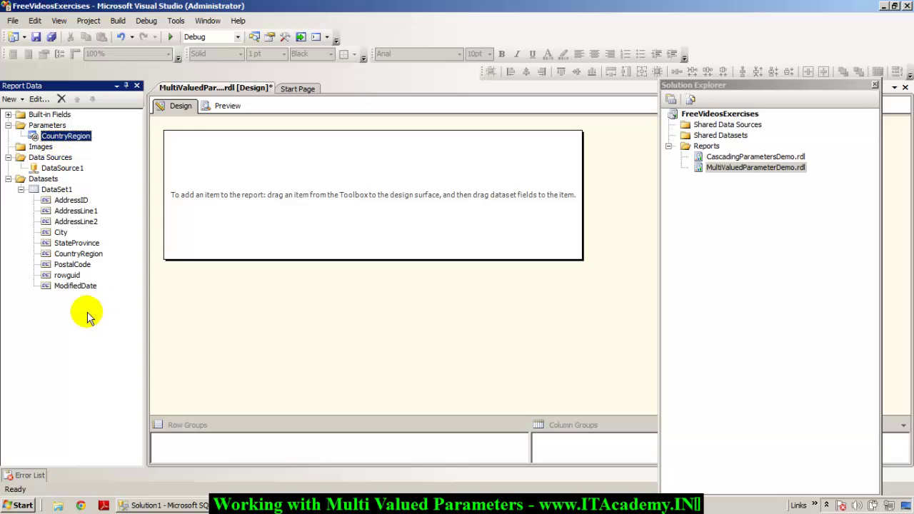
{"action": "left_click", "coordinate": [227, 107]}
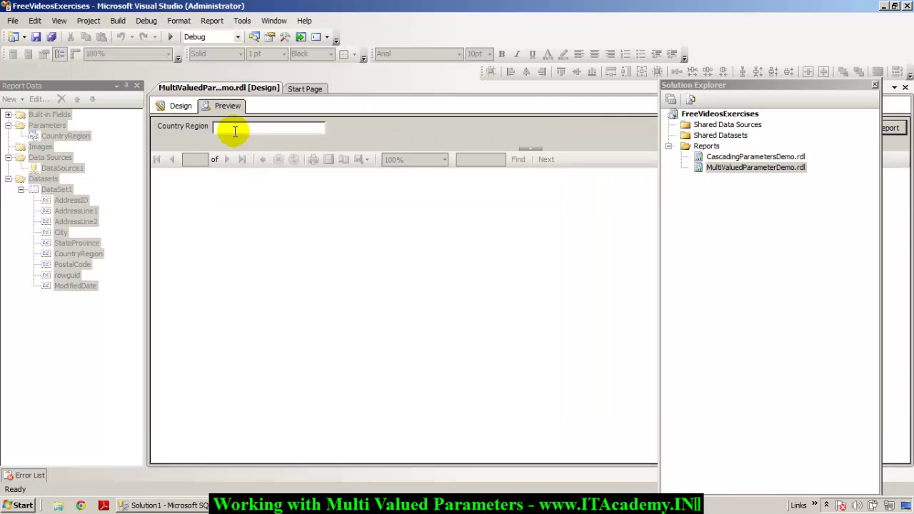
{"action": "left_click", "coordinate": [180, 105]}
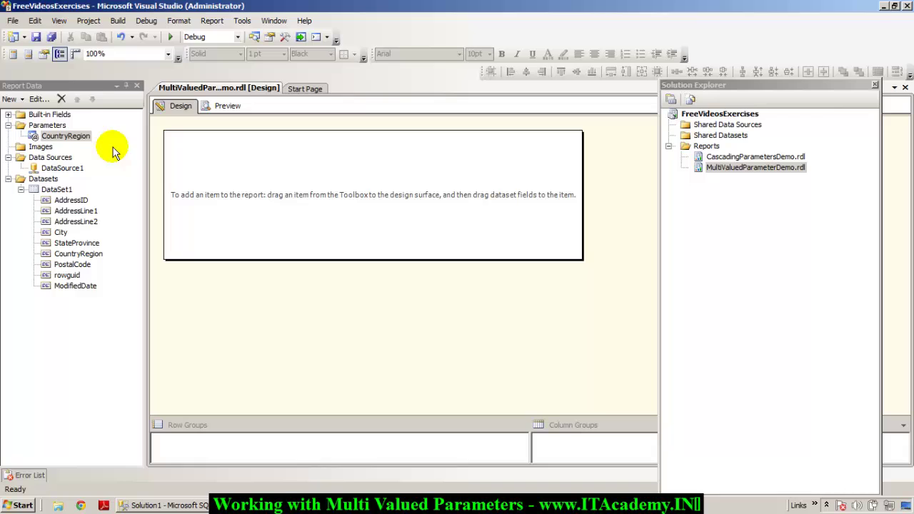
{"action": "left_click", "coordinate": [60, 21]}
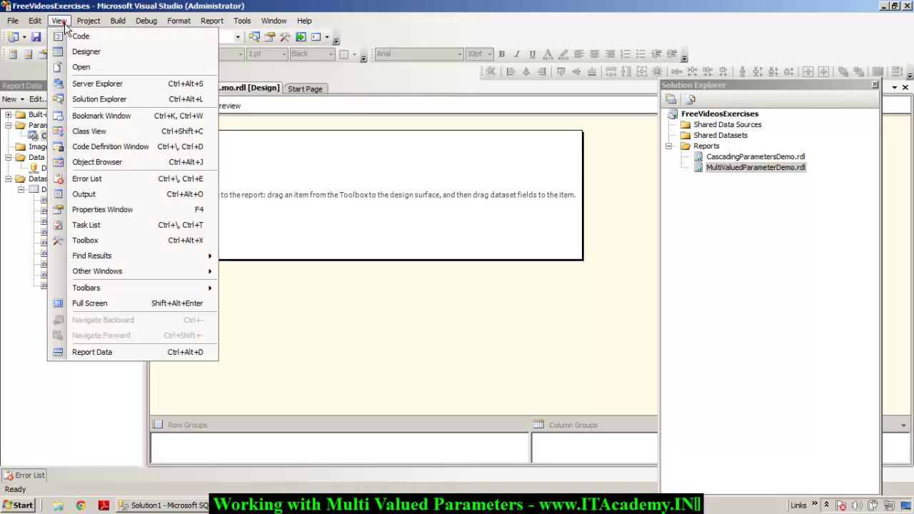
Step: Place a table on the report body and fill it with CountryRegion, City and PostalCode fields
{"action": "left_click", "coordinate": [100, 243]}
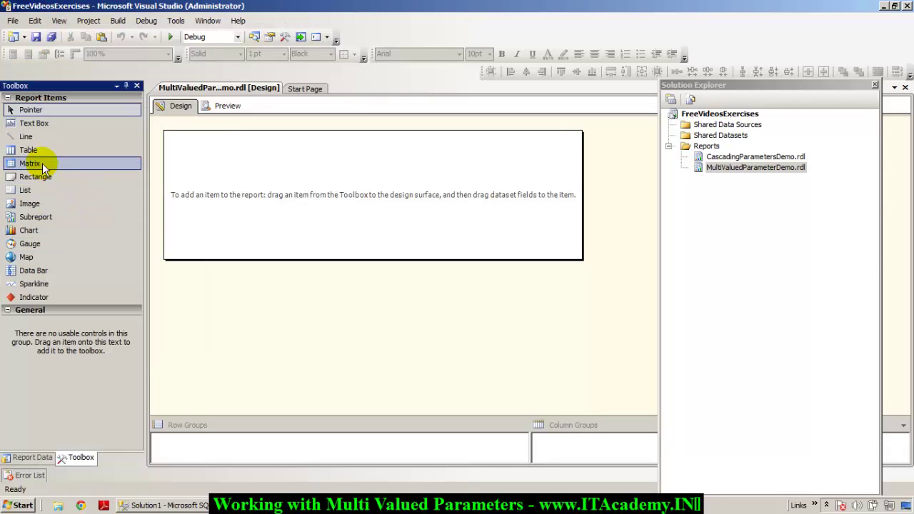
{"action": "left_click_drag", "start_coordinate": [57, 149], "coordinate": [194, 175]}
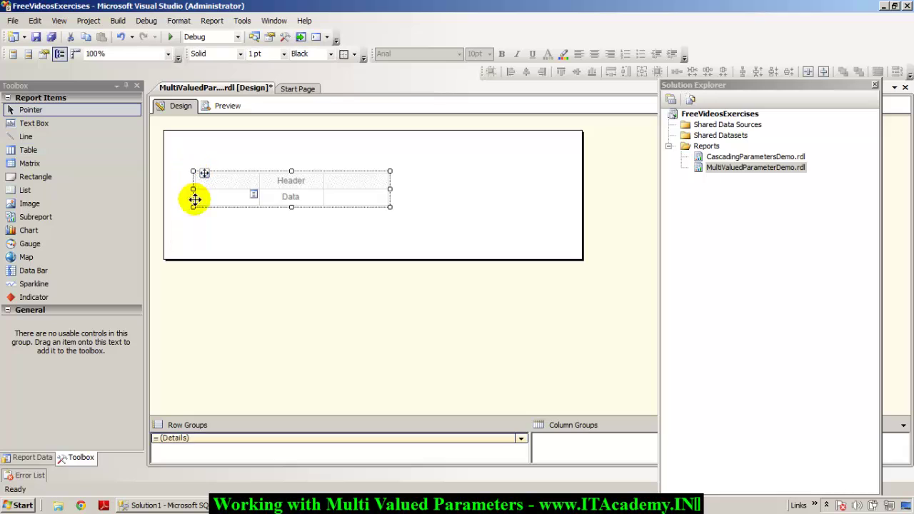
{"action": "left_click", "coordinate": [32, 458]}
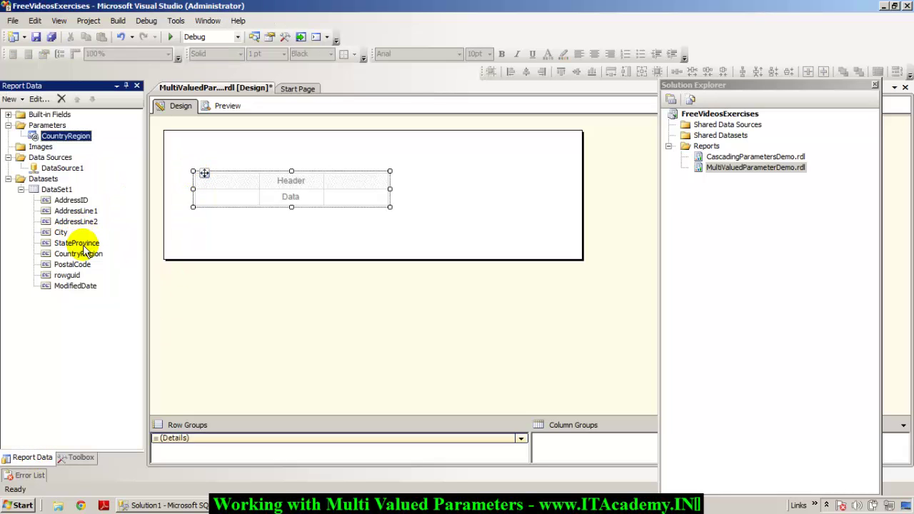
{"action": "left_click_drag", "start_coordinate": [77, 253], "coordinate": [279, 203]}
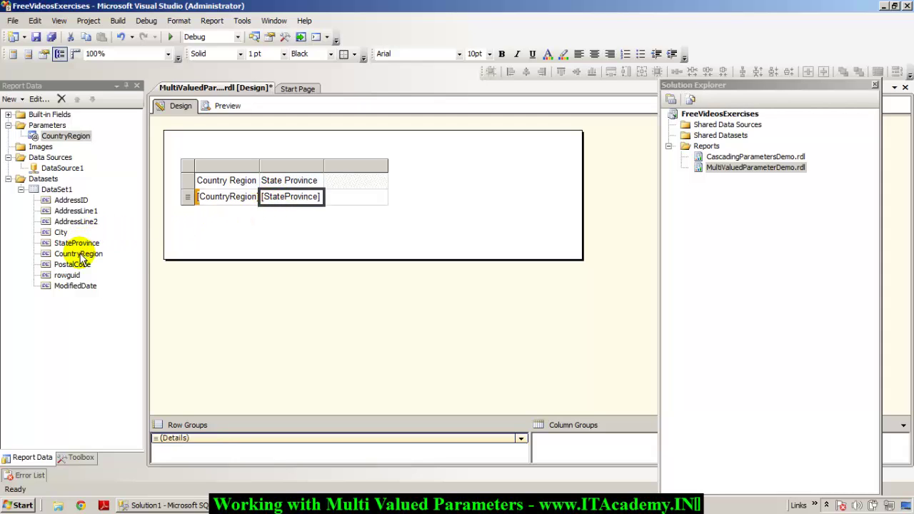
{"action": "left_click_drag", "start_coordinate": [61, 233], "coordinate": [351, 208]}
{"action": "left_click_drag", "start_coordinate": [100, 264], "coordinate": [386, 198]}
Step: Preview the report with Country Region set to Canada
{"action": "left_click", "coordinate": [224, 106]}
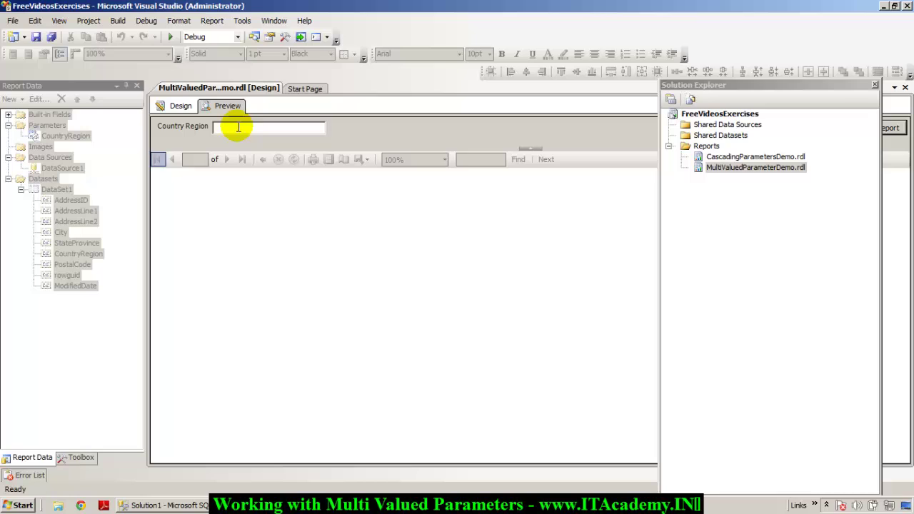
{"action": "left_click", "coordinate": [235, 127]}
{"action": "type", "text": "ca"}
{"action": "key", "text": "BackSpace"}
{"action": "type", "text": "Canada"}
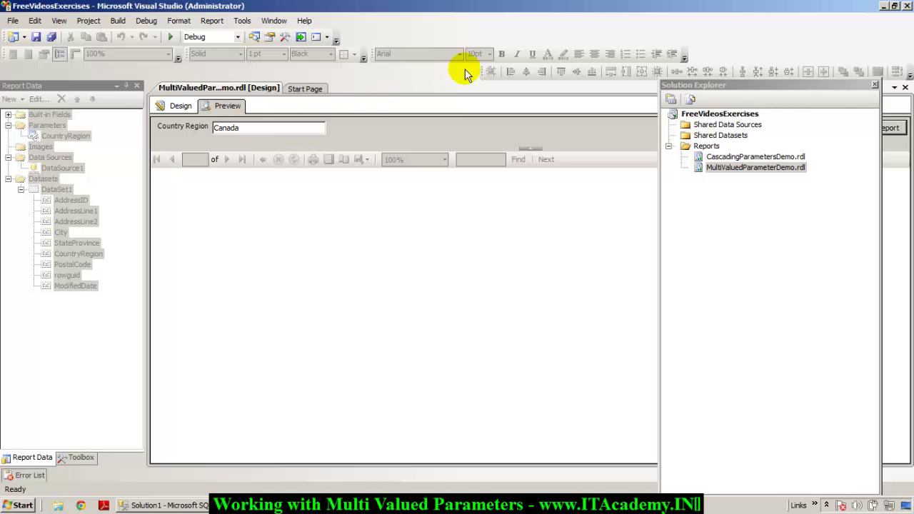
{"action": "left_click", "coordinate": [875, 85]}
{"action": "left_click", "coordinate": [881, 127]}
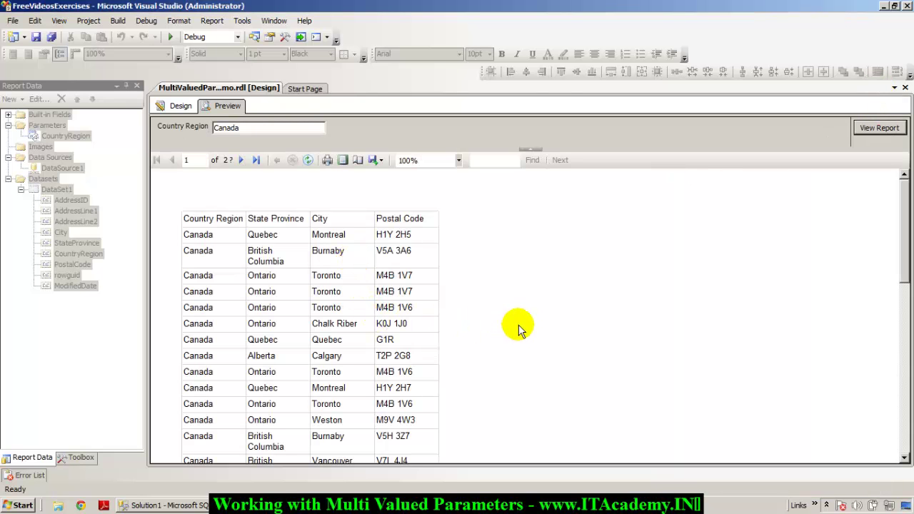
{"action": "scroll", "coordinate": [486, 343], "scroll_direction": "down", "scroll_amount": 10}
{"action": "scroll", "coordinate": [486, 357], "scroll_direction": "up", "scroll_amount": 10}
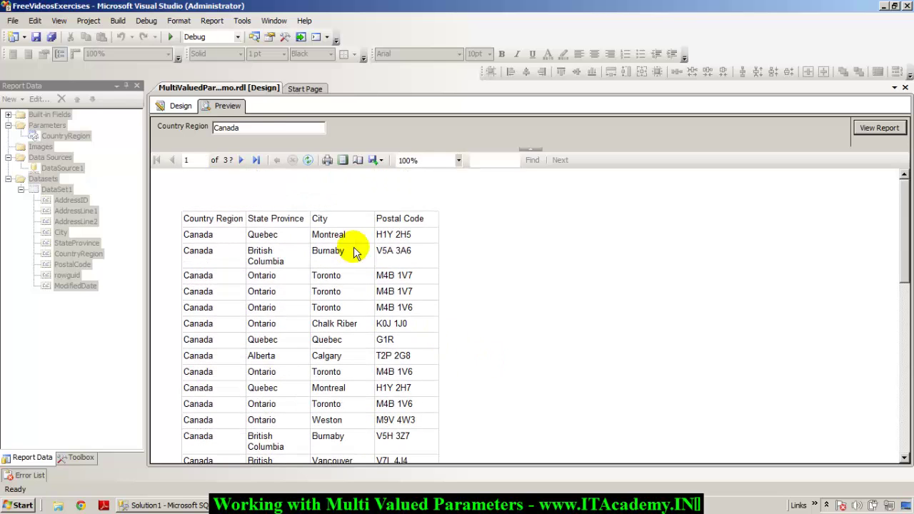
Step: Rerun the preview with Country Region changed to United States
{"action": "left_click_drag", "start_coordinate": [263, 127], "coordinate": [112, 132]}
{"action": "type", "text": "Uni"}
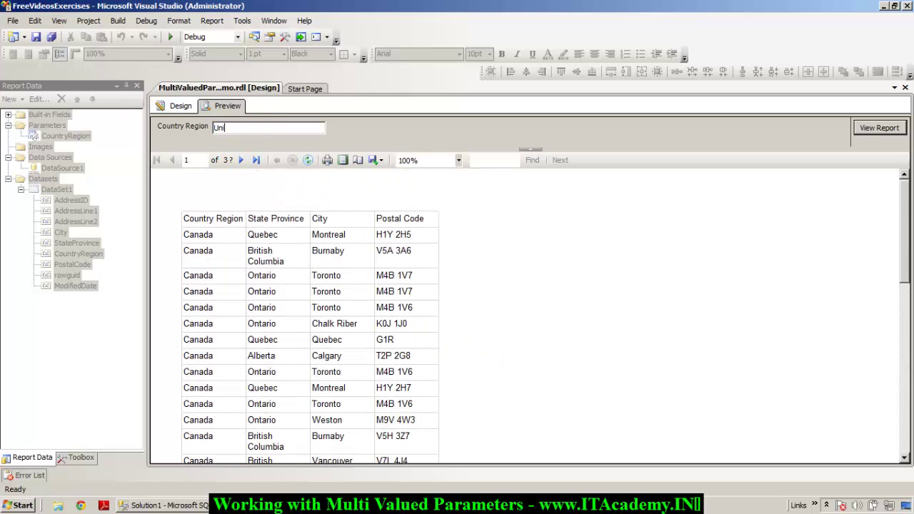
{"action": "type", "text": "tedStates"}
{"action": "left_click", "coordinate": [870, 130]}
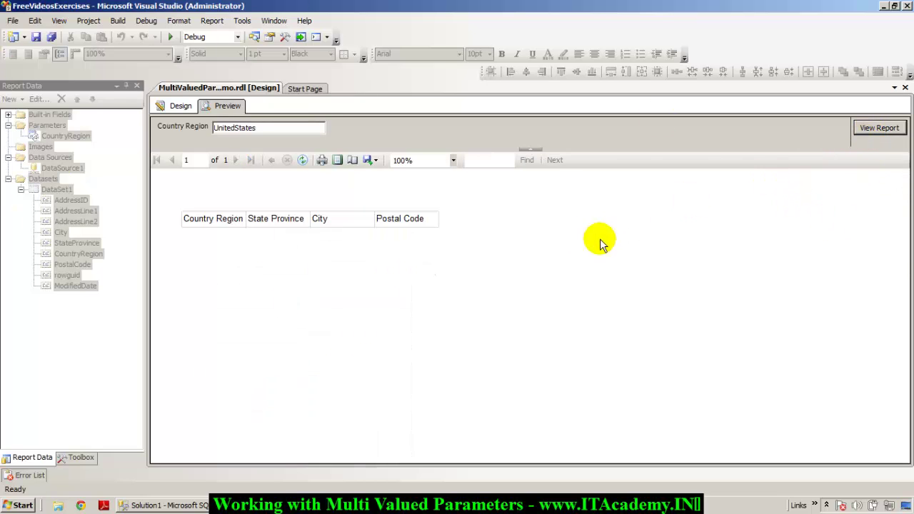
{"action": "left_click", "coordinate": [234, 127]}
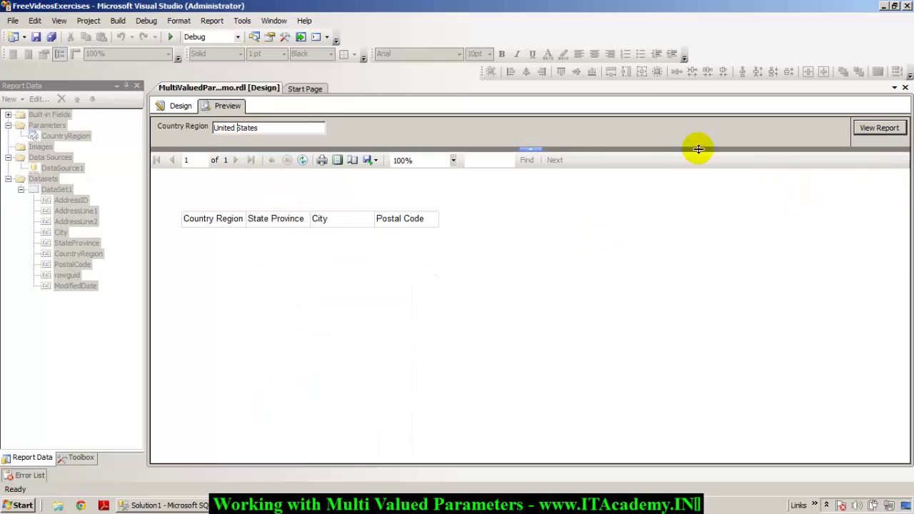
{"action": "left_click", "coordinate": [860, 128]}
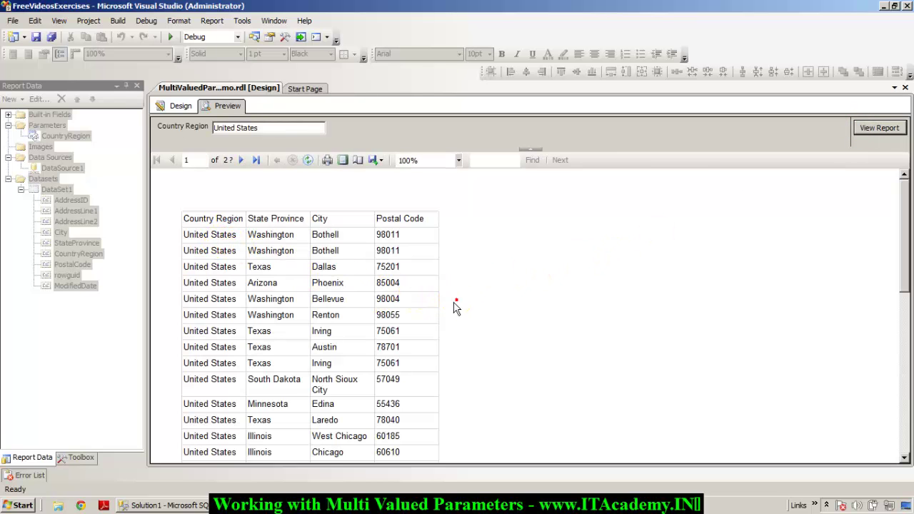
{"action": "scroll", "coordinate": [455, 309], "scroll_direction": "down", "scroll_amount": 8}
{"action": "scroll", "coordinate": [457, 321], "scroll_direction": "up", "scroll_amount": 8}
{"action": "left_click_drag", "start_coordinate": [216, 127], "coordinate": [263, 135]}
{"action": "left_click", "coordinate": [431, 243]}
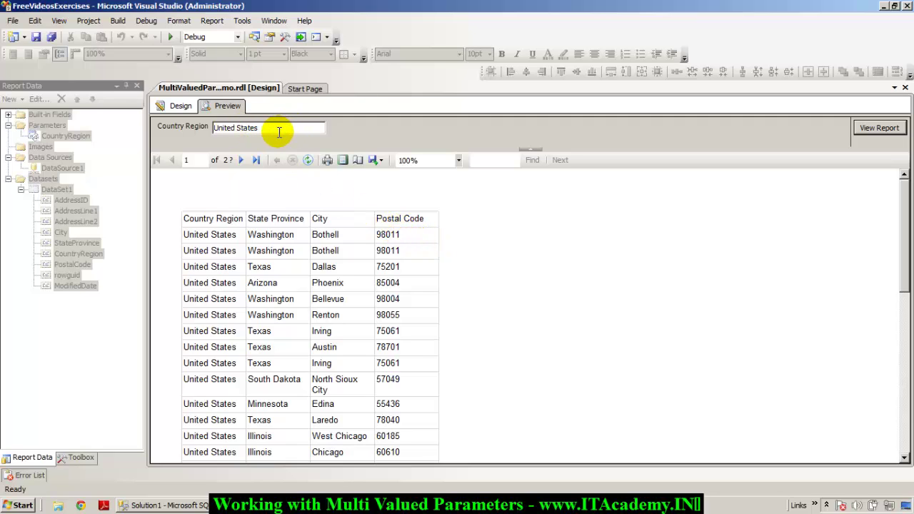
Step: Back in Design, add a new embedded dataset using DataSource1
{"action": "left_click", "coordinate": [182, 107]}
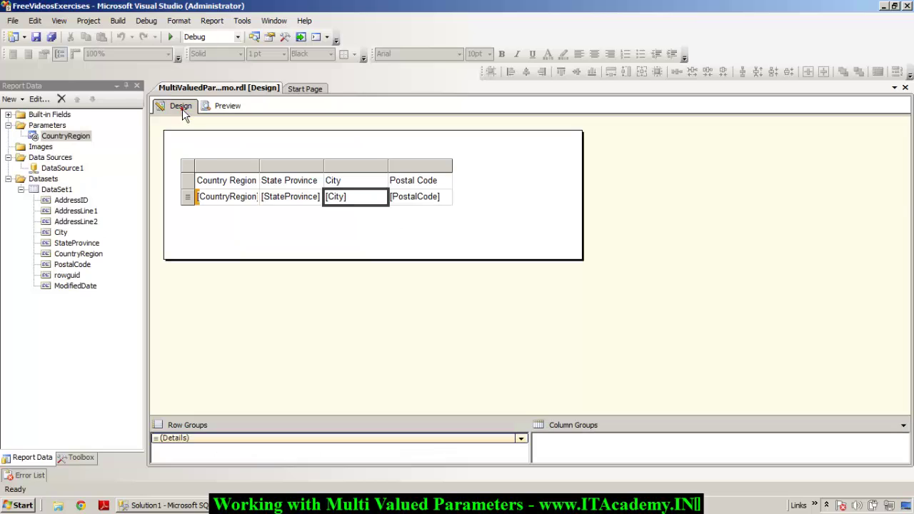
{"action": "left_click", "coordinate": [252, 243]}
{"action": "left_click", "coordinate": [250, 240]}
{"action": "left_click", "coordinate": [44, 179]}
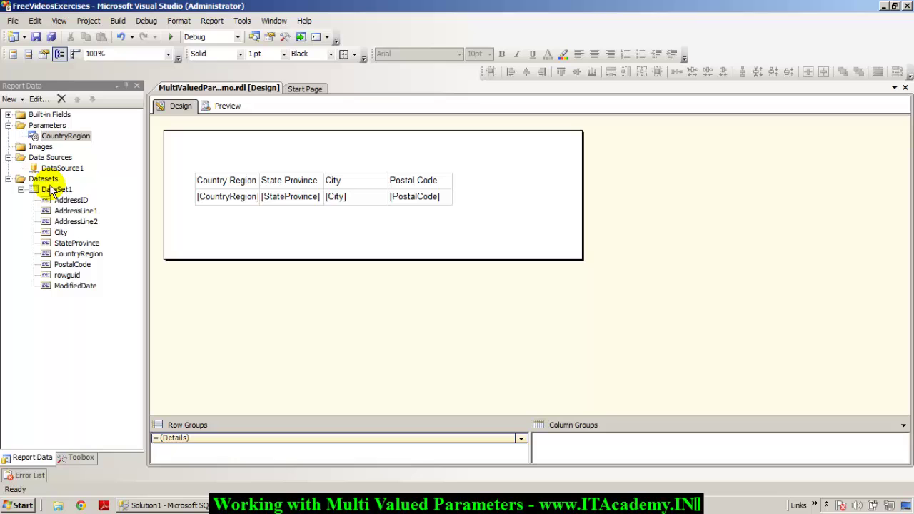
{"action": "right_click", "coordinate": [50, 184]}
{"action": "left_click", "coordinate": [72, 188]}
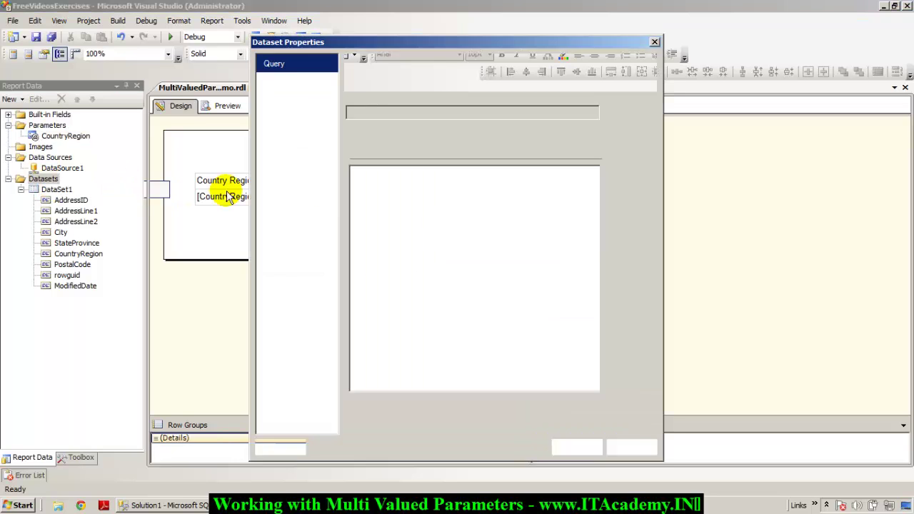
{"action": "left_click", "coordinate": [414, 151]}
{"action": "left_click", "coordinate": [415, 186]}
{"action": "left_click", "coordinate": [397, 199]}
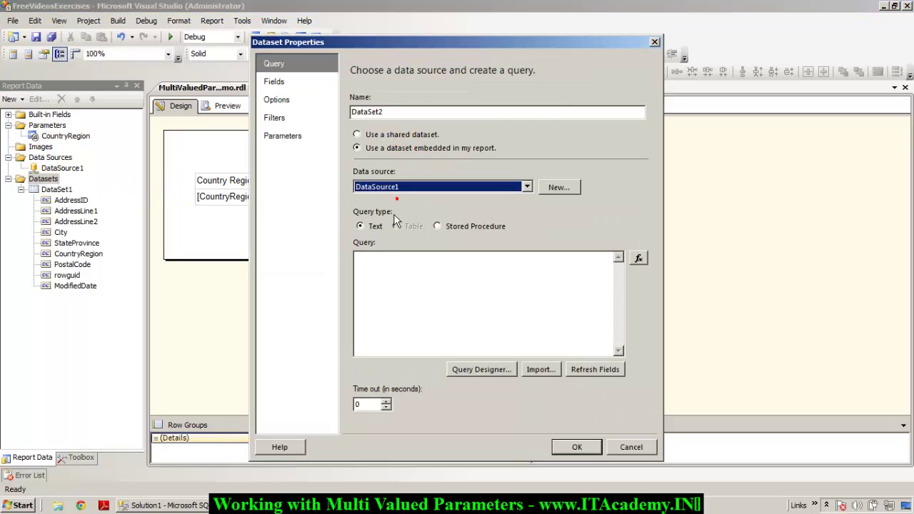
Step: Enter SELECT DISTINCT COUNTRYREGION FROM SALESLT.ADDRESS ORDER BY COUNTRYREGION and save DataSet2
{"action": "left_click", "coordinate": [392, 276]}
{"action": "type", "text": "SELECT DISTINCT COU"}
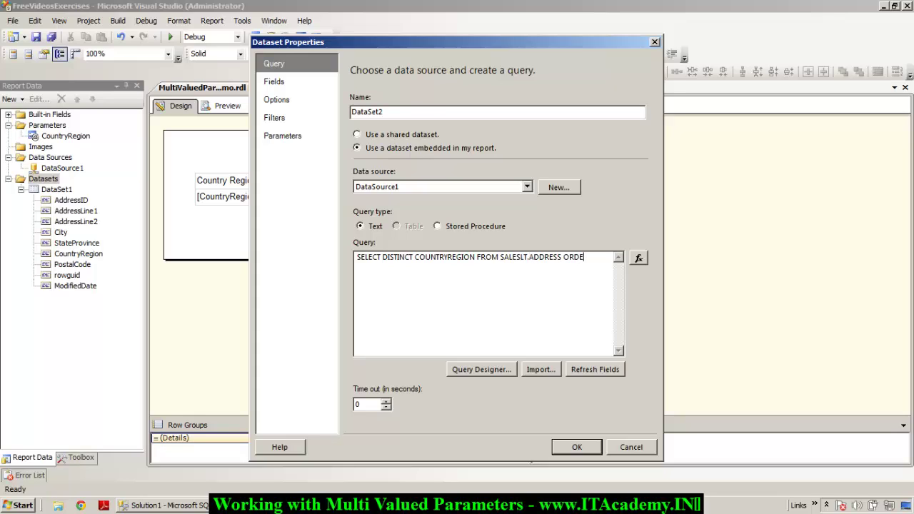
{"action": "type", "text": "NTRYREGION"}
{"action": "left_click", "coordinate": [578, 447]}
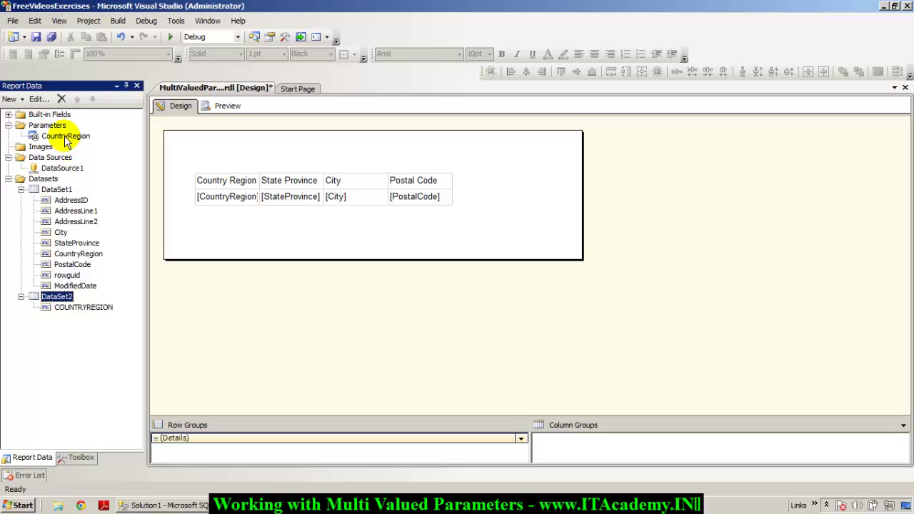
Step: Set CountryRegion's available values from DataSet2, using COUNTRYREGION as both value and label
{"action": "double_click", "coordinate": [35, 137]}
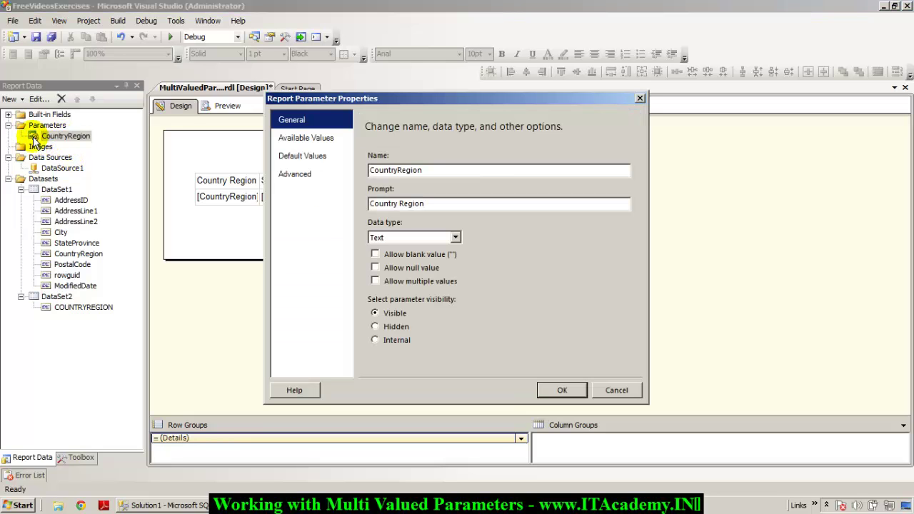
{"action": "left_click", "coordinate": [292, 143]}
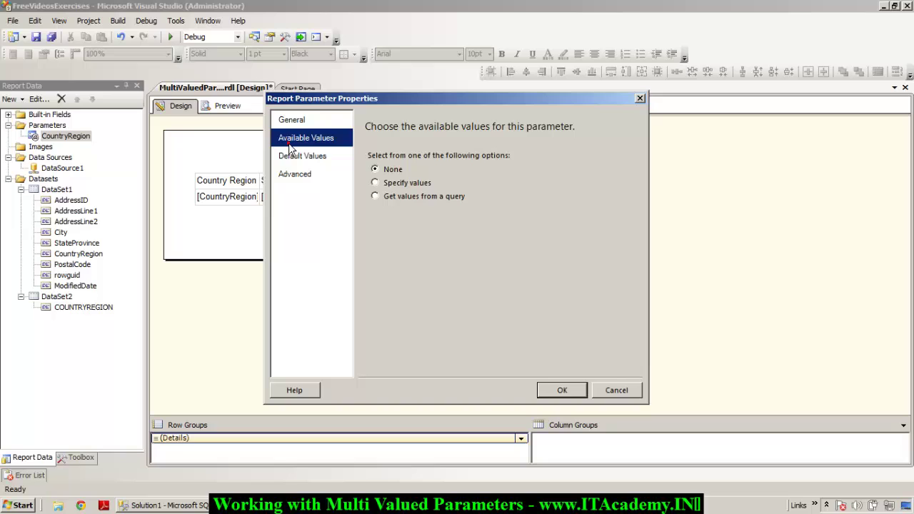
{"action": "left_click", "coordinate": [375, 195]}
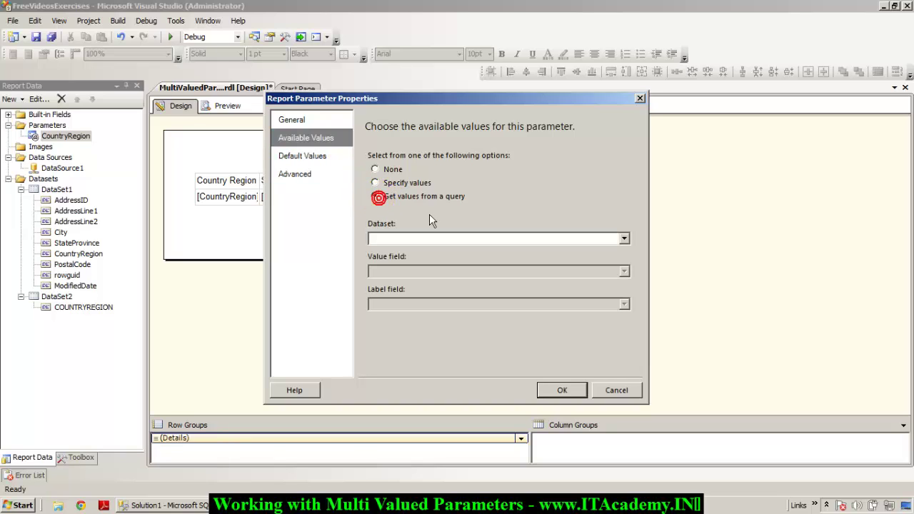
{"action": "left_click", "coordinate": [624, 240]}
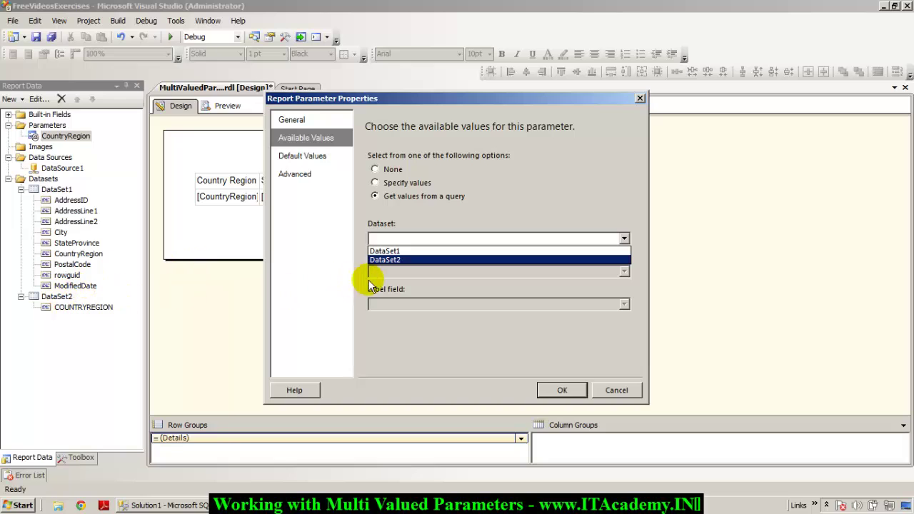
{"action": "left_click", "coordinate": [392, 261]}
{"action": "left_click", "coordinate": [391, 271]}
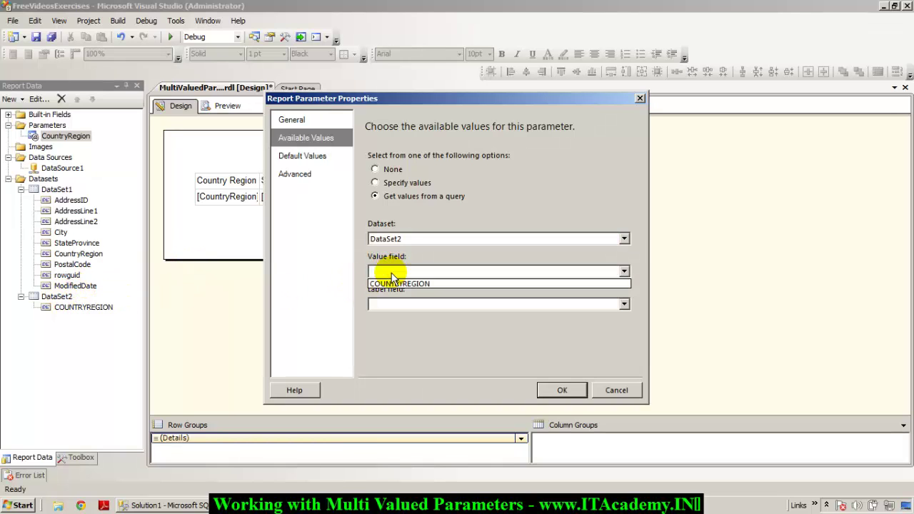
{"action": "left_click", "coordinate": [396, 285]}
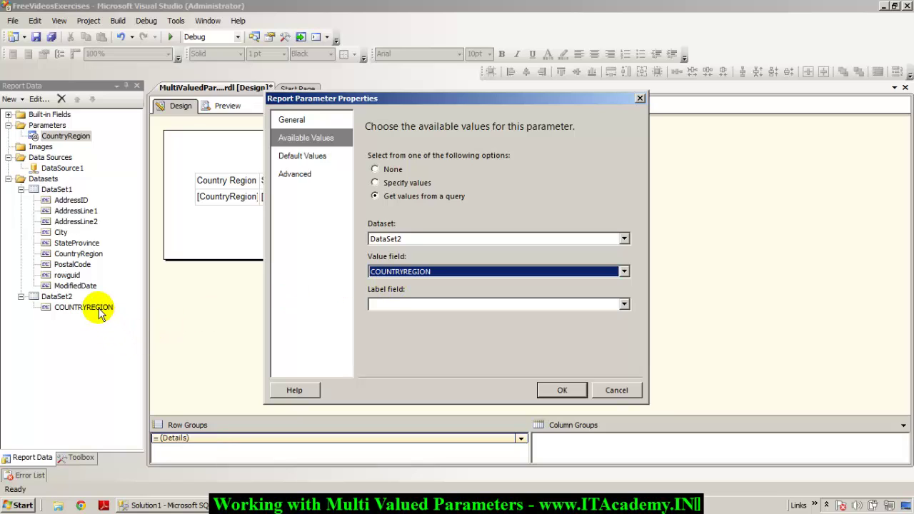
{"action": "left_click", "coordinate": [370, 304]}
{"action": "left_click", "coordinate": [379, 316]}
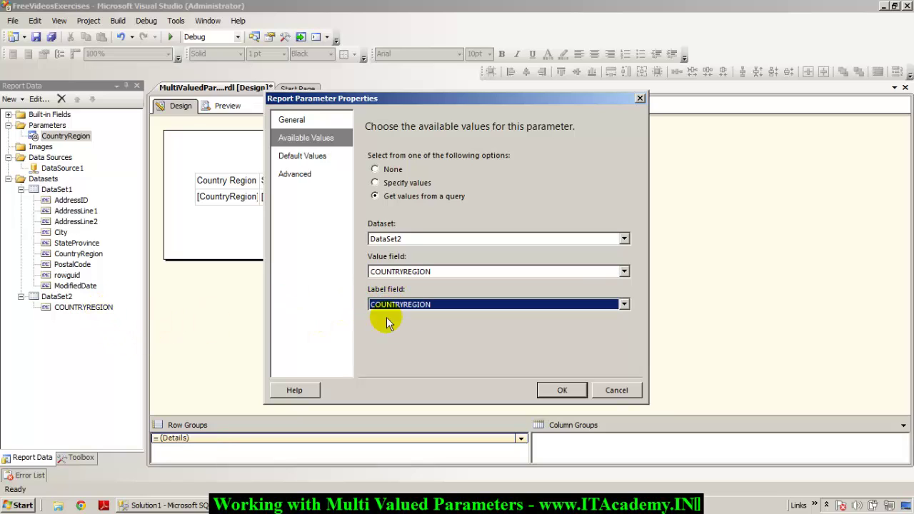
{"action": "left_click", "coordinate": [570, 389]}
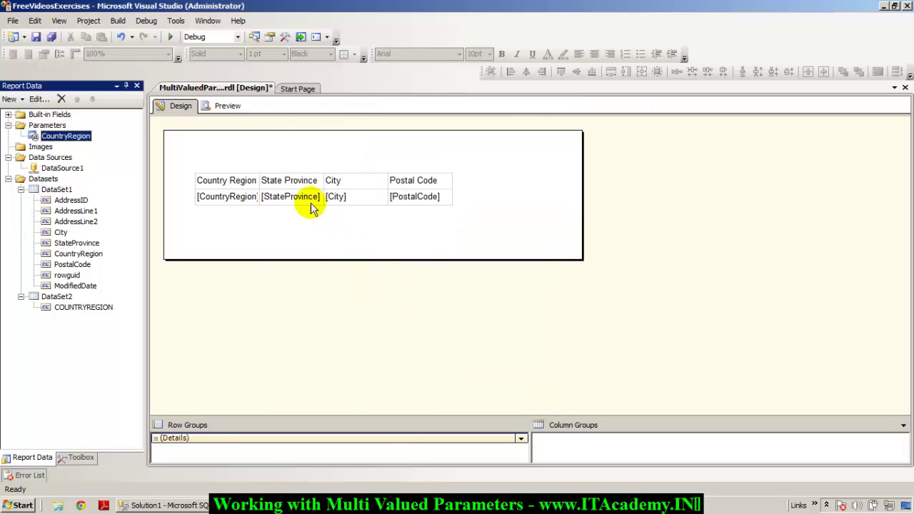
Step: Preview the report choosing Canada, then United Kingdom, from the Country Region dropdown
{"action": "left_click", "coordinate": [228, 110]}
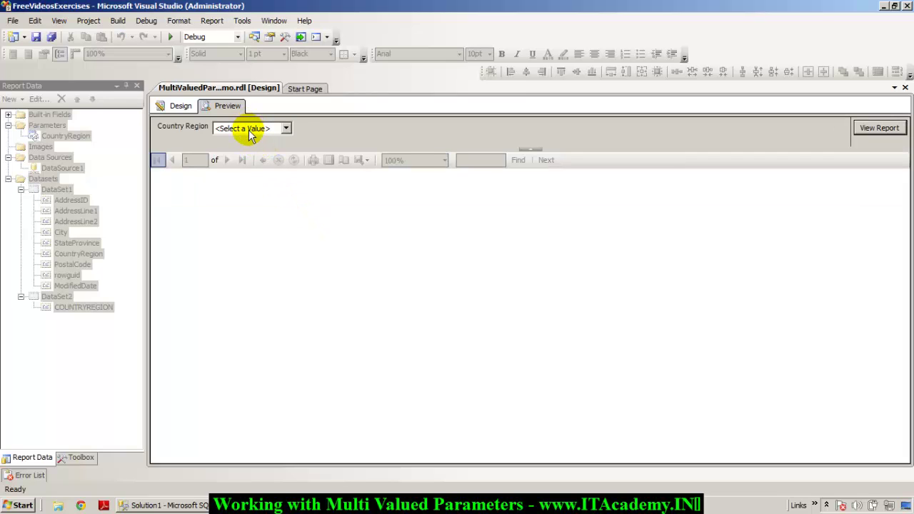
{"action": "left_click", "coordinate": [251, 132]}
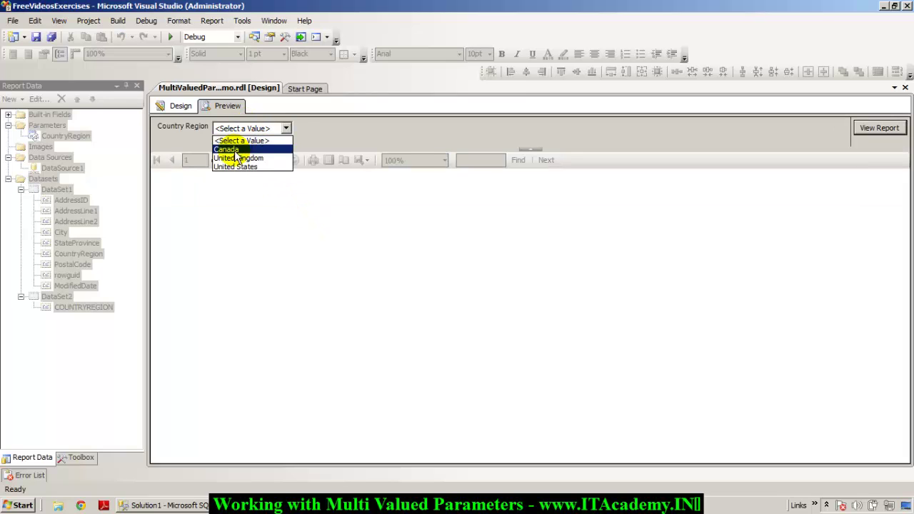
{"action": "left_click", "coordinate": [234, 150]}
{"action": "left_click", "coordinate": [877, 130]}
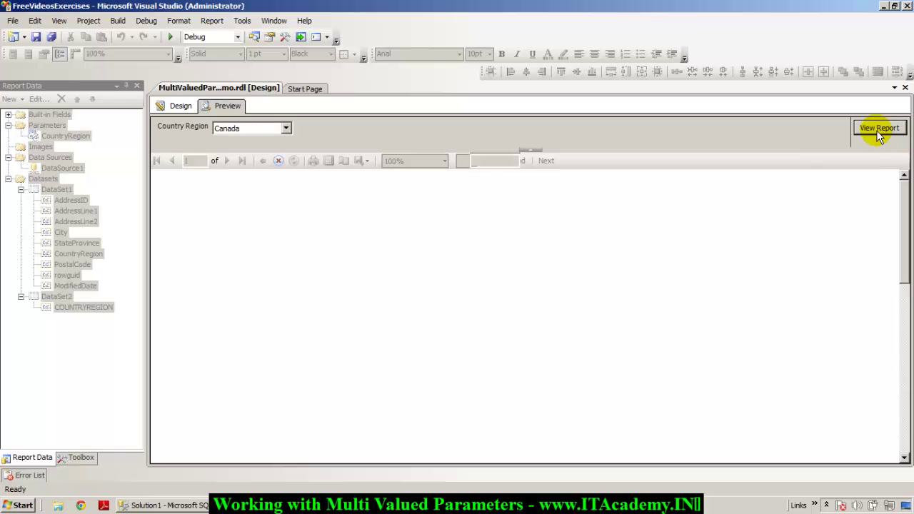
{"action": "scroll", "coordinate": [510, 336], "scroll_direction": "down", "scroll_amount": 10}
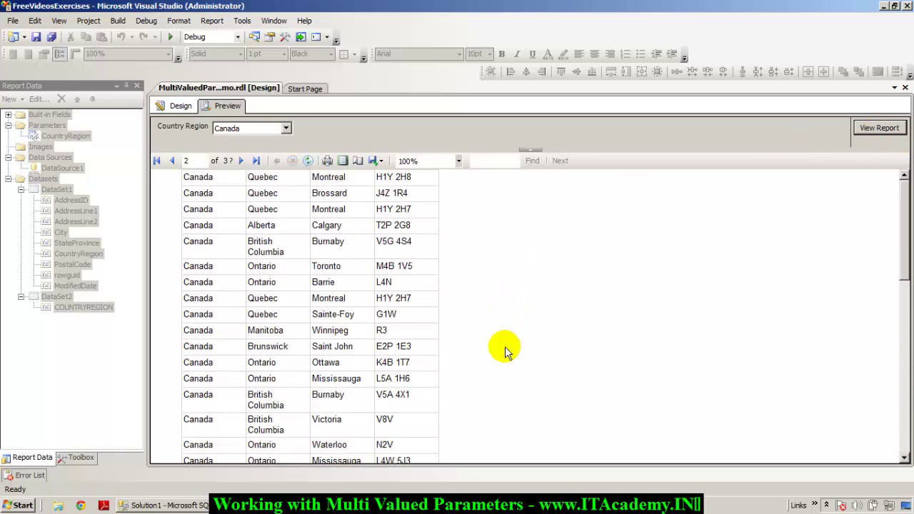
{"action": "scroll", "coordinate": [505, 350], "scroll_direction": "down", "scroll_amount": 10}
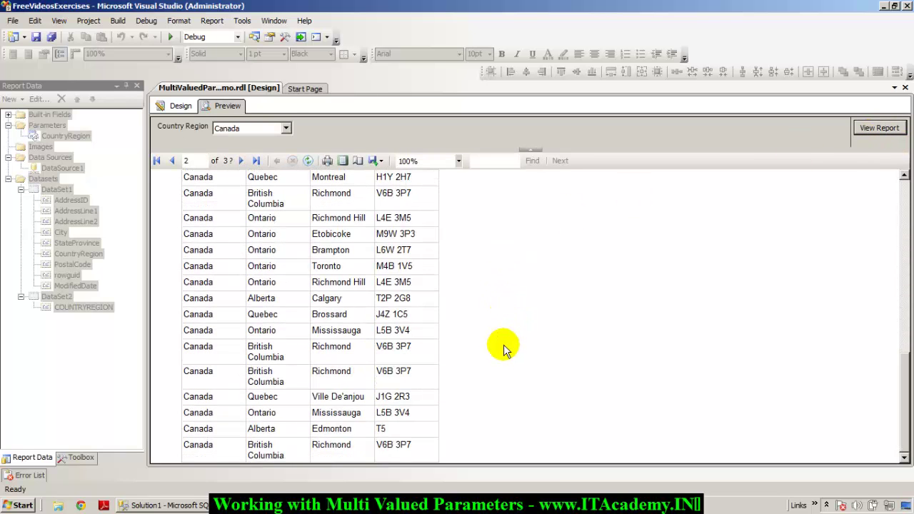
{"action": "left_click", "coordinate": [257, 130]}
{"action": "left_click", "coordinate": [245, 149]}
{"action": "left_click", "coordinate": [878, 130]}
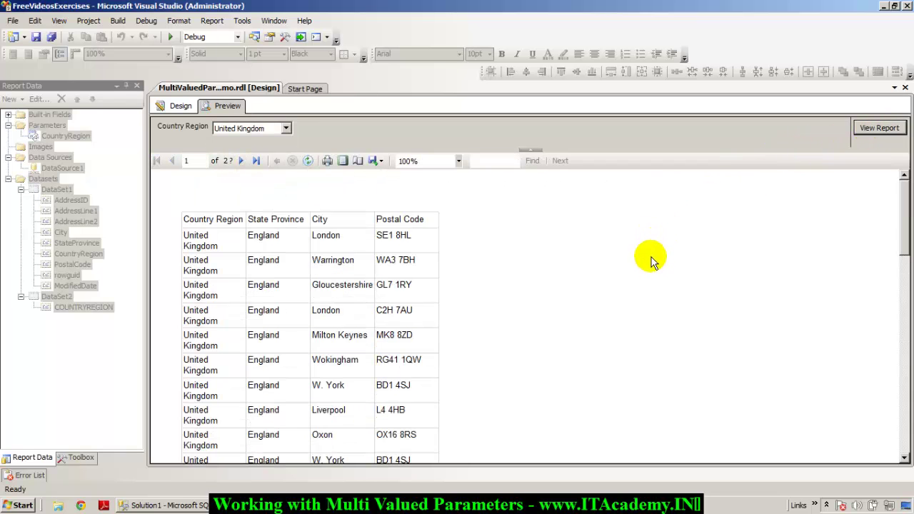
{"action": "scroll", "coordinate": [638, 288], "scroll_direction": "down", "scroll_amount": 10}
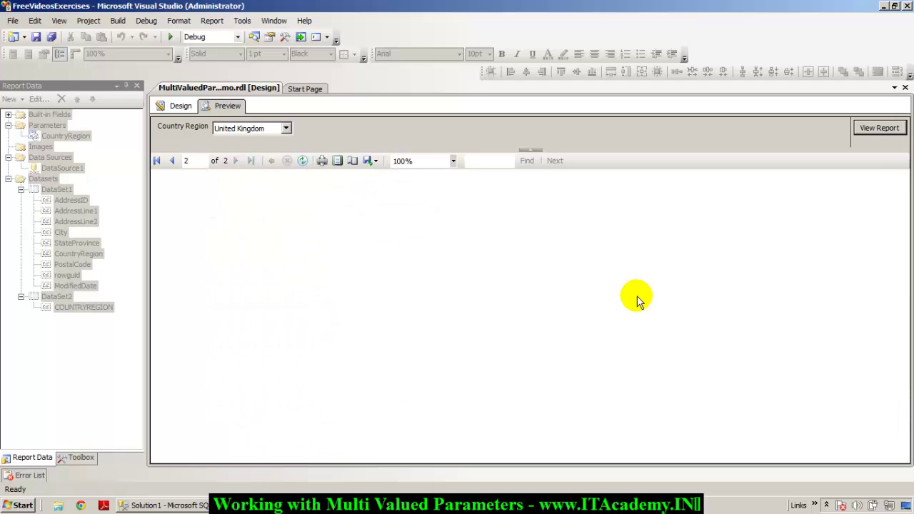
{"action": "scroll", "coordinate": [638, 300], "scroll_direction": "up", "scroll_amount": 10}
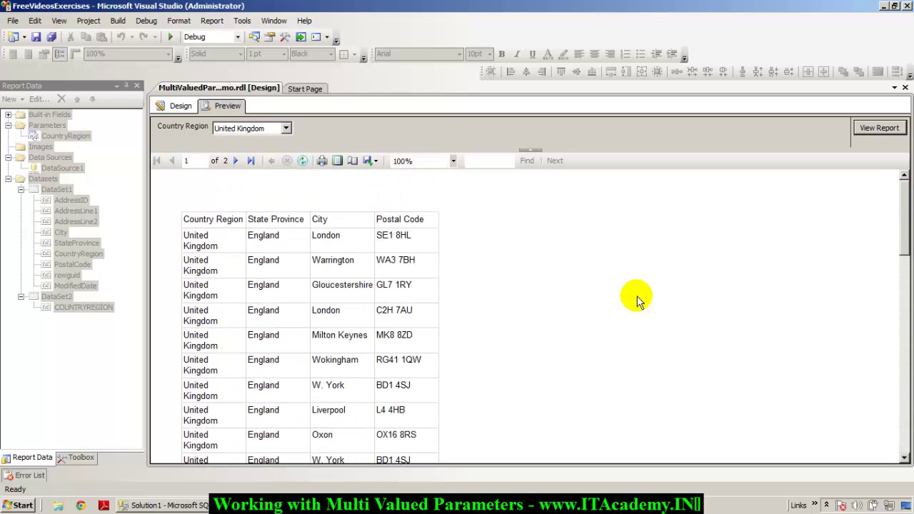
Step: Run the report for United States and scroll through its addresses
{"action": "left_click", "coordinate": [258, 129]}
{"action": "left_click", "coordinate": [240, 158]}
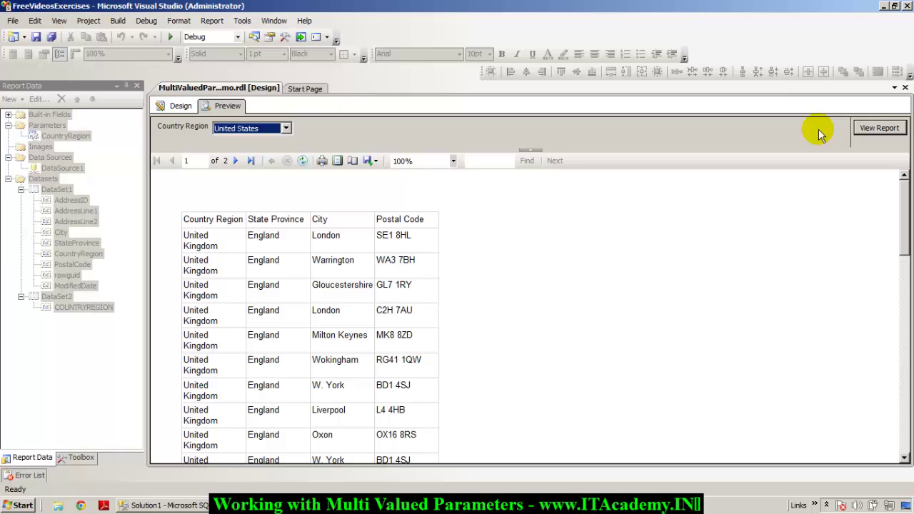
{"action": "left_click", "coordinate": [880, 131]}
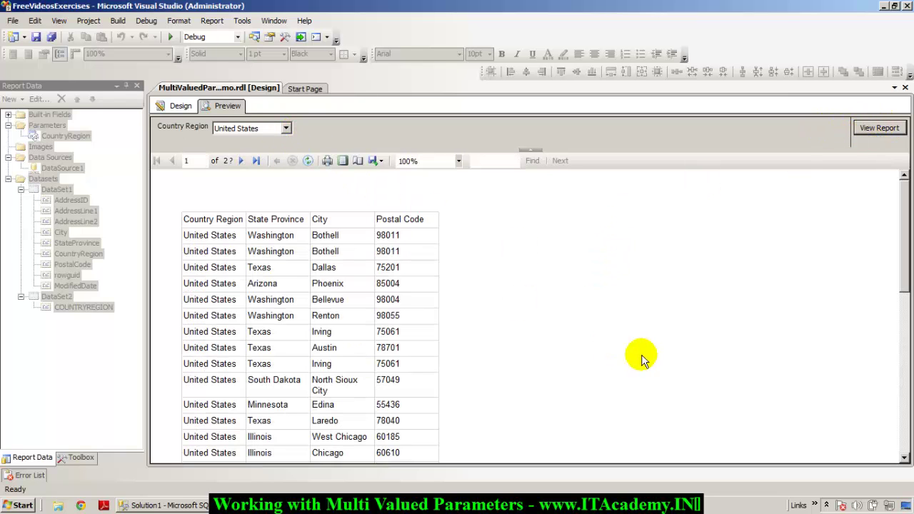
{"action": "scroll", "coordinate": [632, 339], "scroll_direction": "down", "scroll_amount": 20}
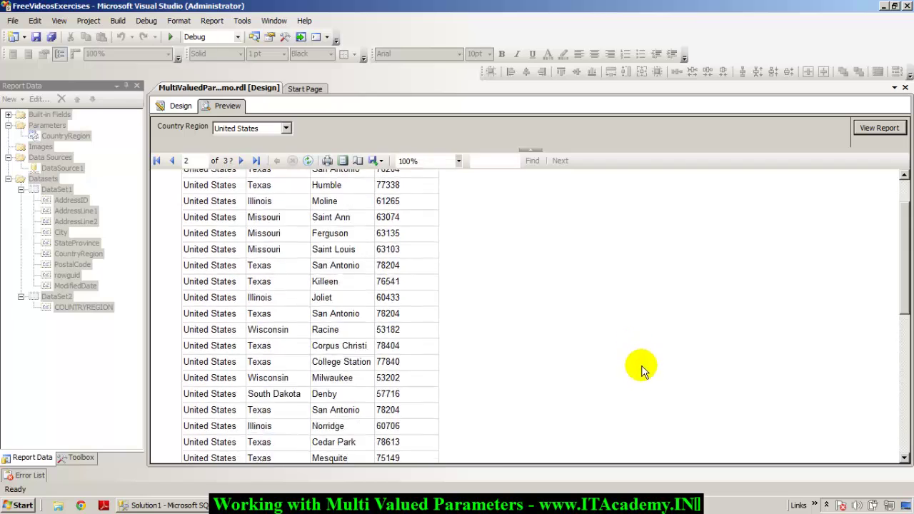
{"action": "scroll", "coordinate": [643, 380], "scroll_direction": "down", "scroll_amount": 5}
{"action": "scroll", "coordinate": [643, 380], "scroll_direction": "down", "scroll_amount": 15}
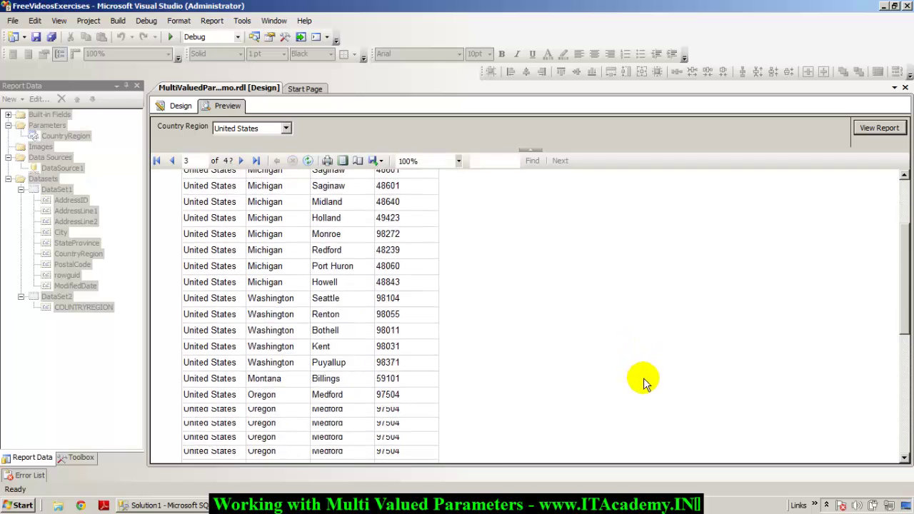
{"action": "scroll", "coordinate": [647, 407], "scroll_direction": "down", "scroll_amount": 5}
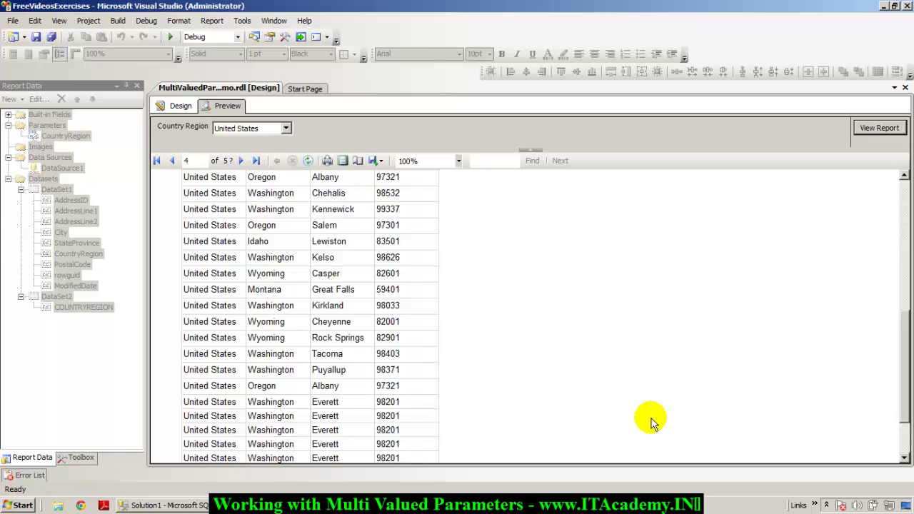
{"action": "scroll", "coordinate": [650, 420], "scroll_direction": "up", "scroll_amount": 8}
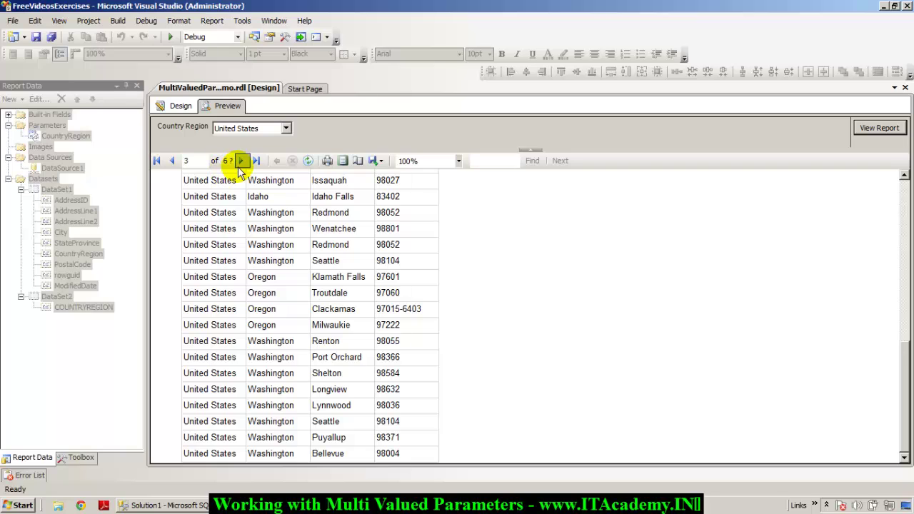
Step: Rerun the report for United Kingdom, then switch back to Design
{"action": "left_click", "coordinate": [287, 129]}
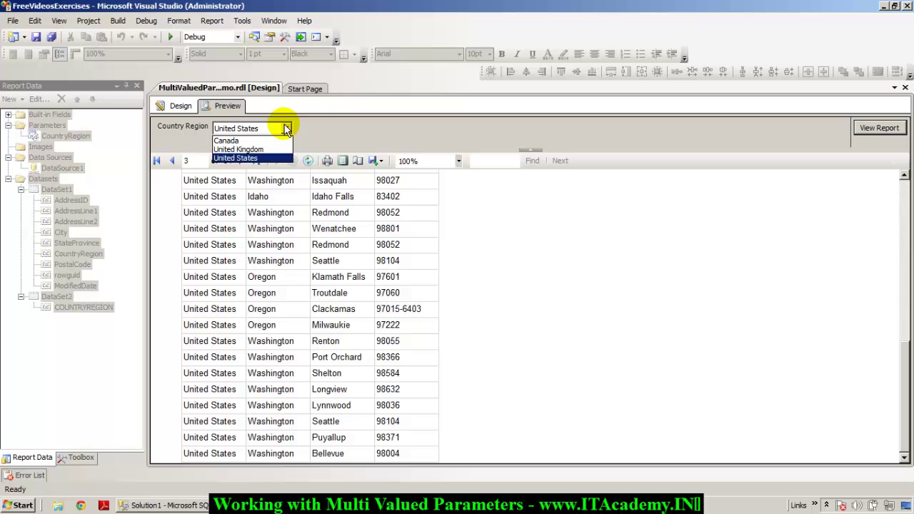
{"action": "left_click", "coordinate": [251, 149]}
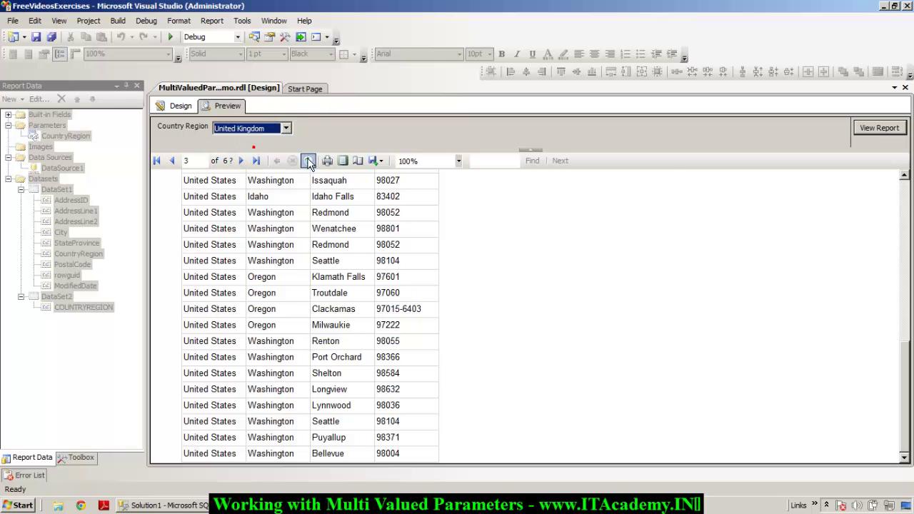
{"action": "left_click", "coordinate": [879, 129]}
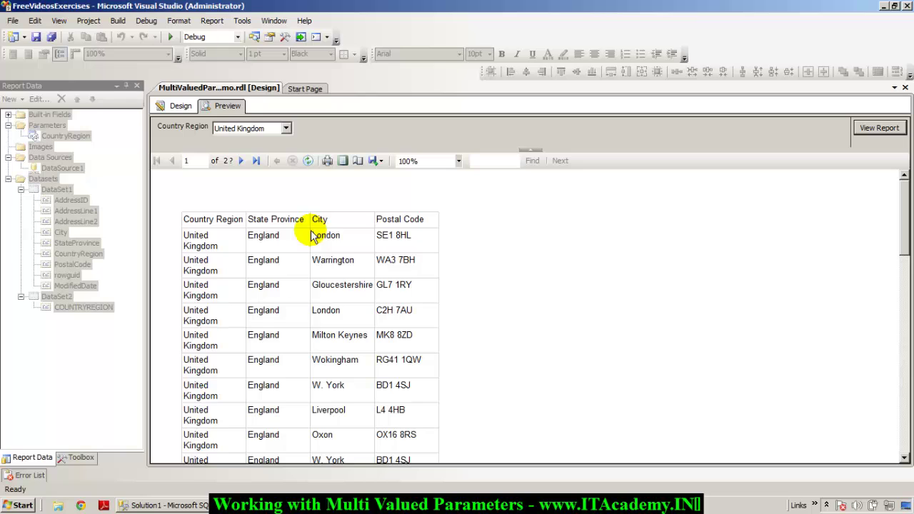
{"action": "left_click", "coordinate": [178, 111]}
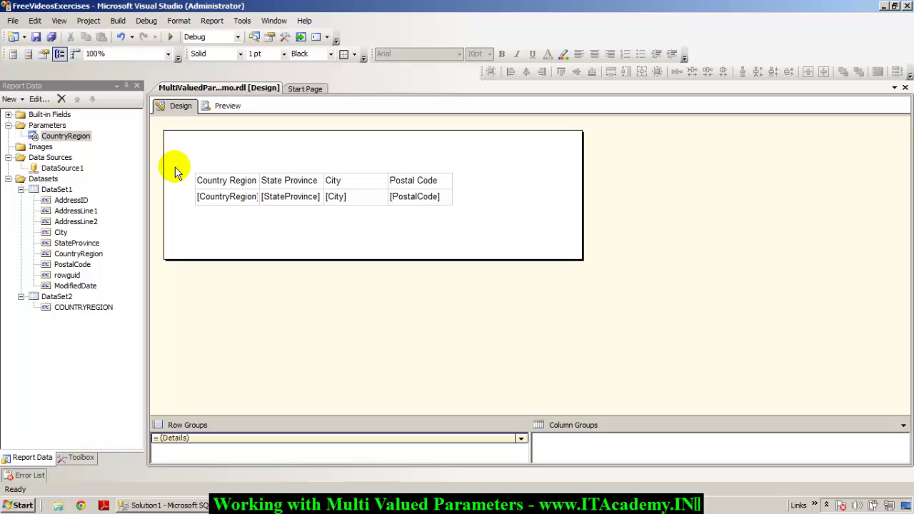
{"action": "double_click", "coordinate": [66, 192]}
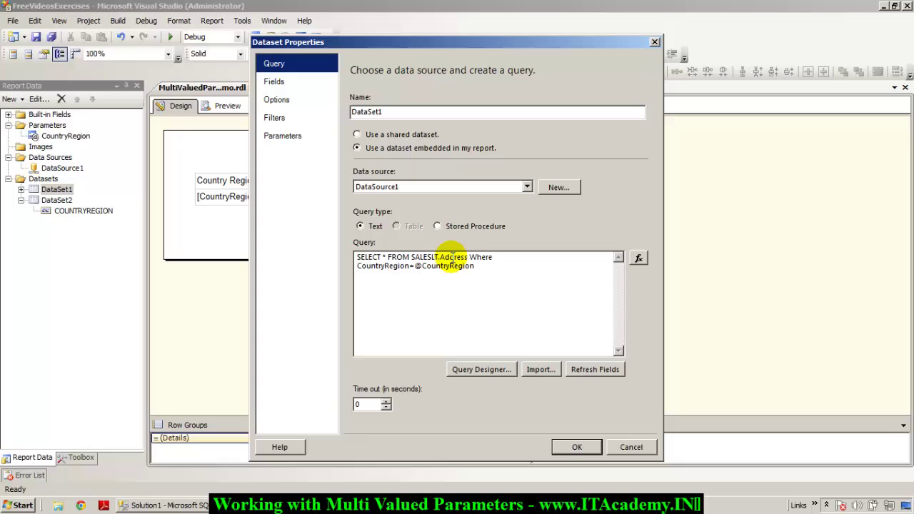
{"action": "double_click", "coordinate": [417, 266]}
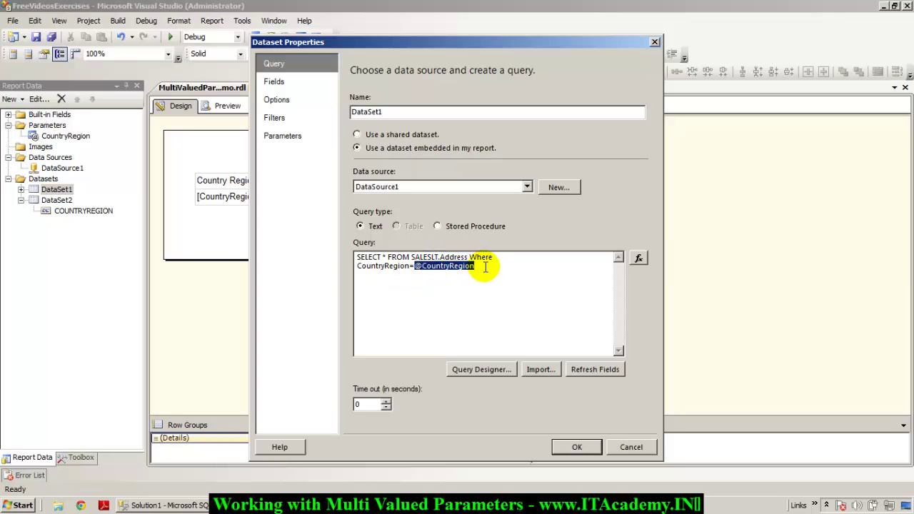
{"action": "left_click_drag", "start_coordinate": [414, 266], "coordinate": [483, 270]}
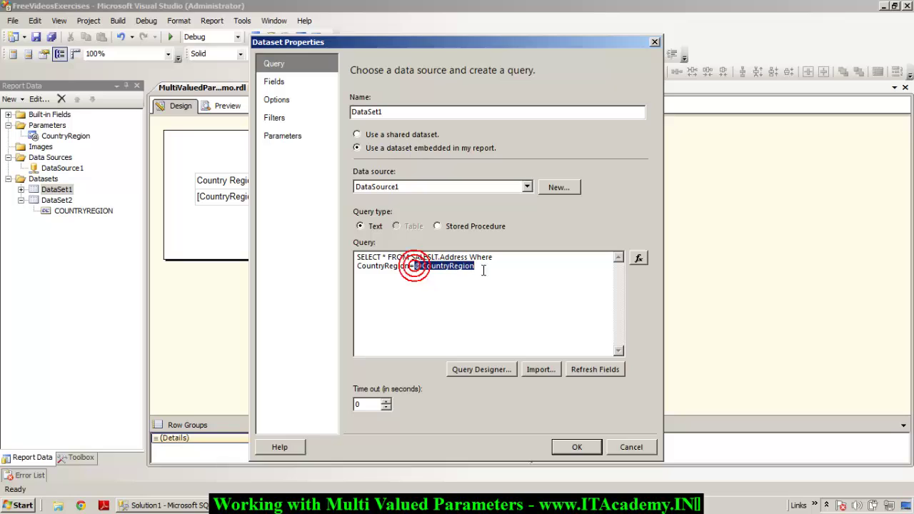
{"action": "left_click", "coordinate": [484, 270]}
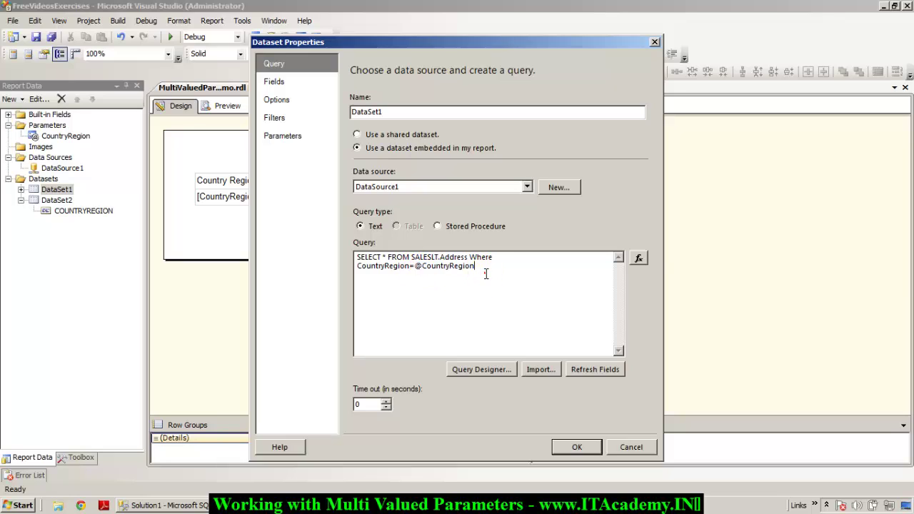
{"action": "left_click", "coordinate": [412, 266]}
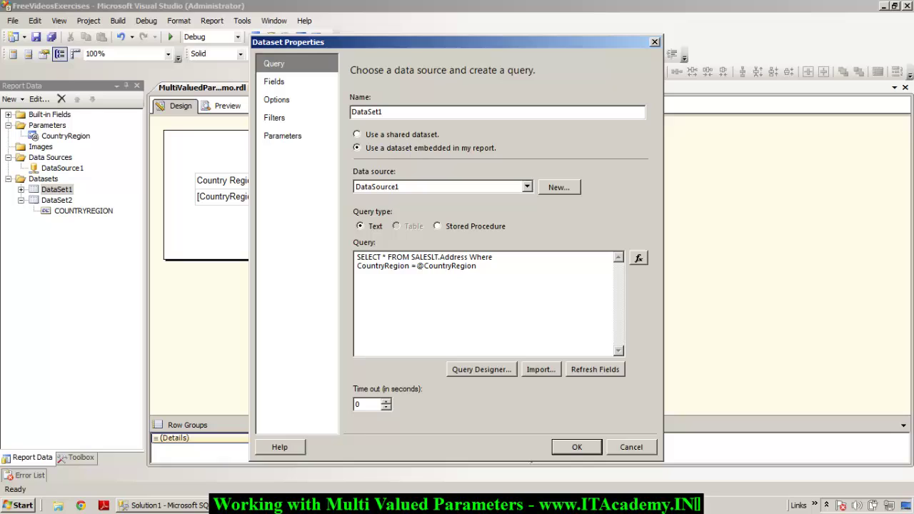
{"action": "type", "text": "IN"}
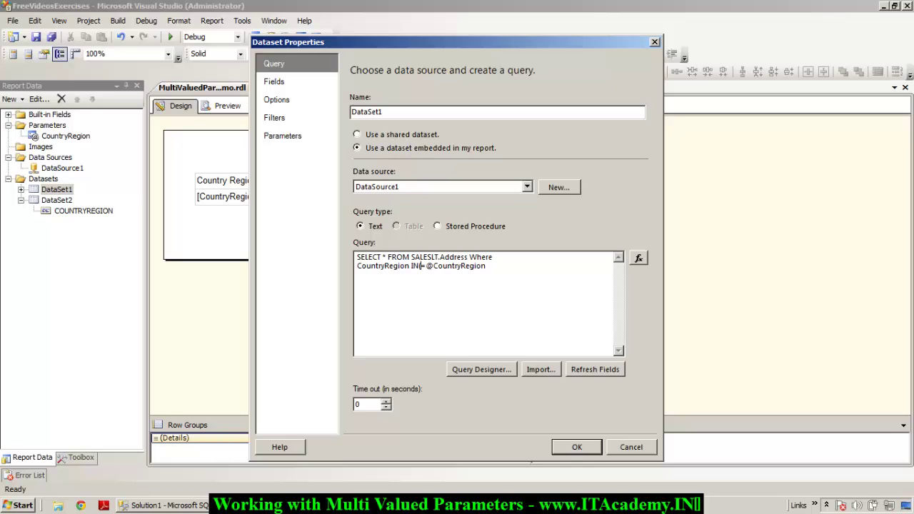
{"action": "type", "text": "("}
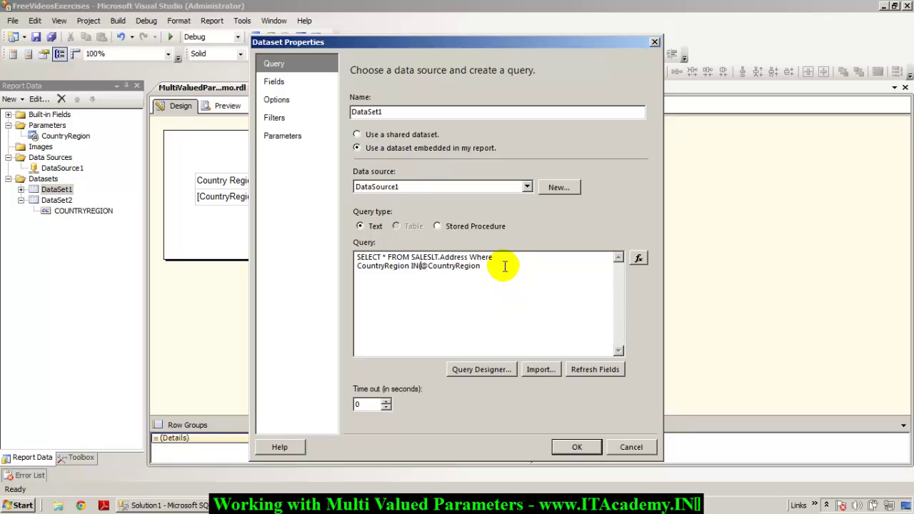
{"action": "left_click", "coordinate": [504, 265]}
{"action": "type", "text": ")"}
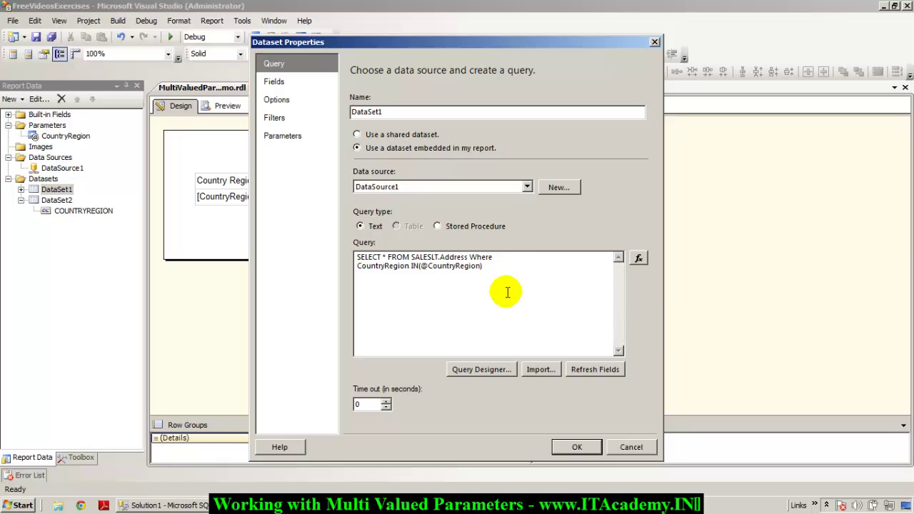
{"action": "left_click_drag", "start_coordinate": [423, 266], "coordinate": [484, 266]}
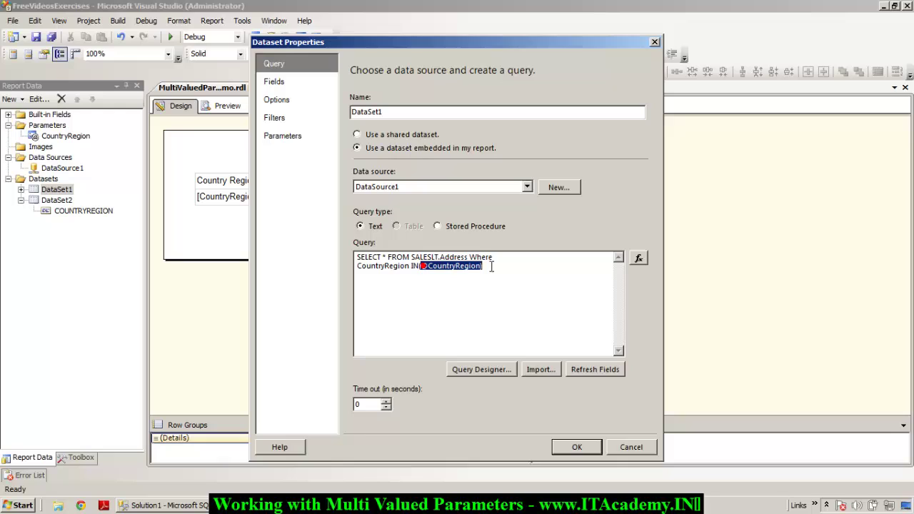
{"action": "type", "text": "'USA','UK"}
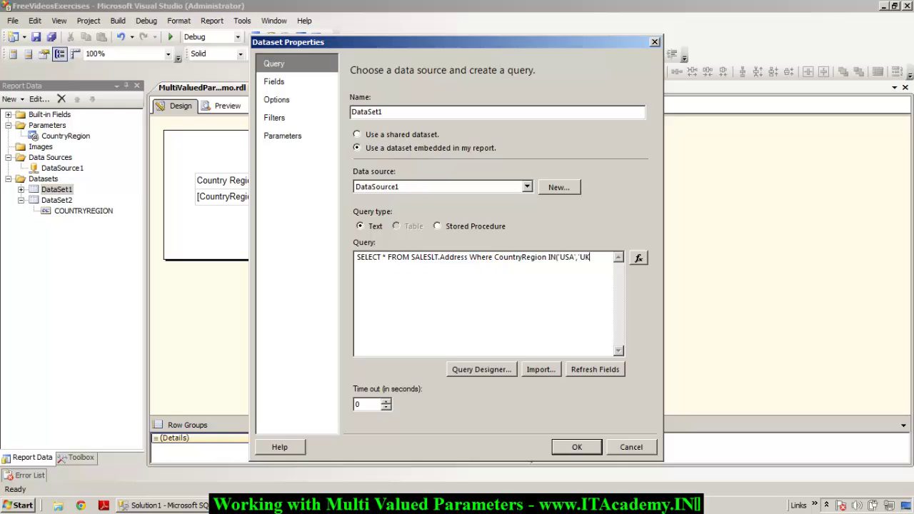
{"action": "type", "text": "','SPAIN"}
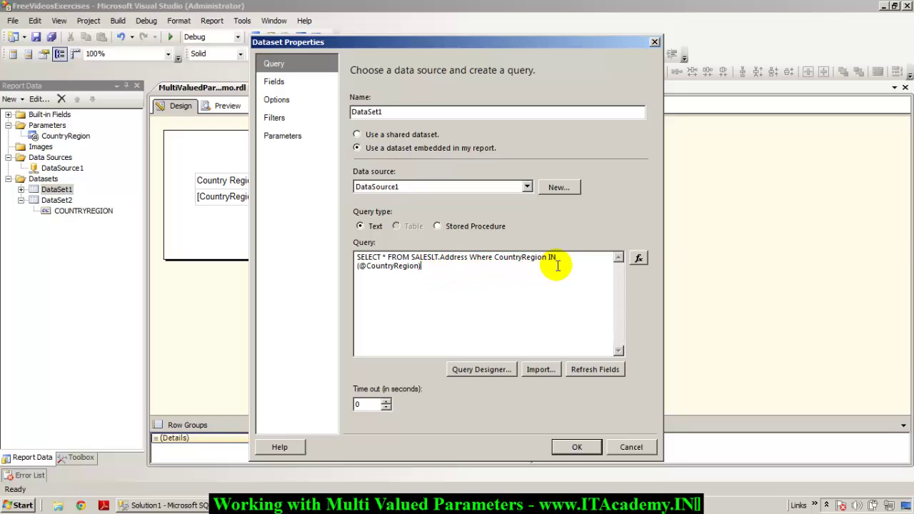
{"action": "left_click", "coordinate": [576, 447]}
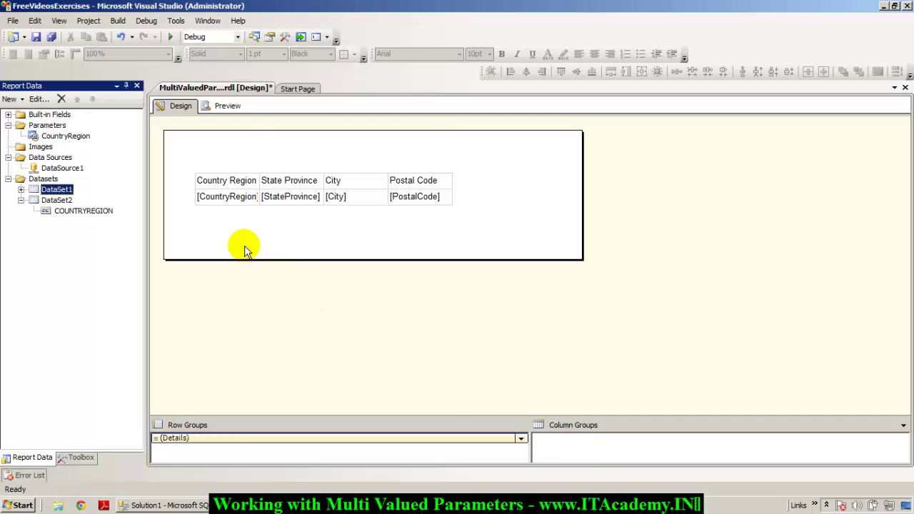
Step: Preview the report with United States chosen as the Country Region
{"action": "left_click", "coordinate": [225, 107]}
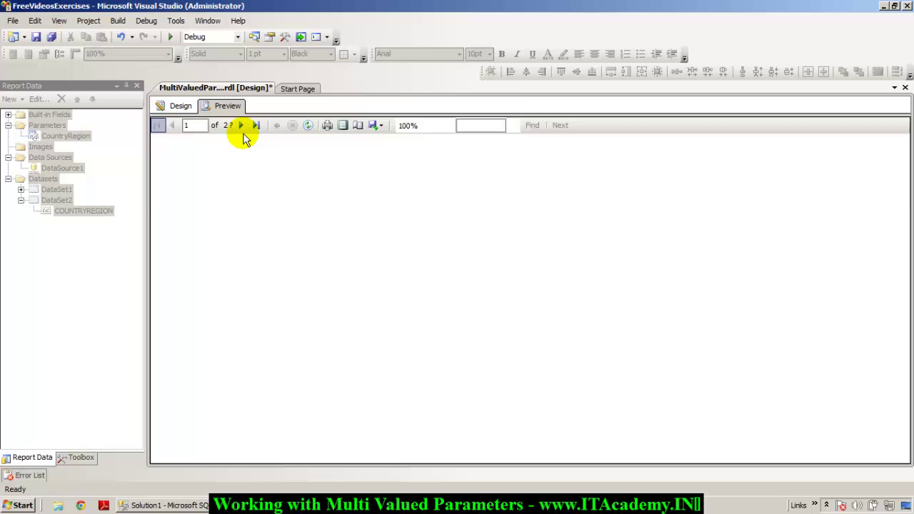
{"action": "left_click", "coordinate": [250, 134]}
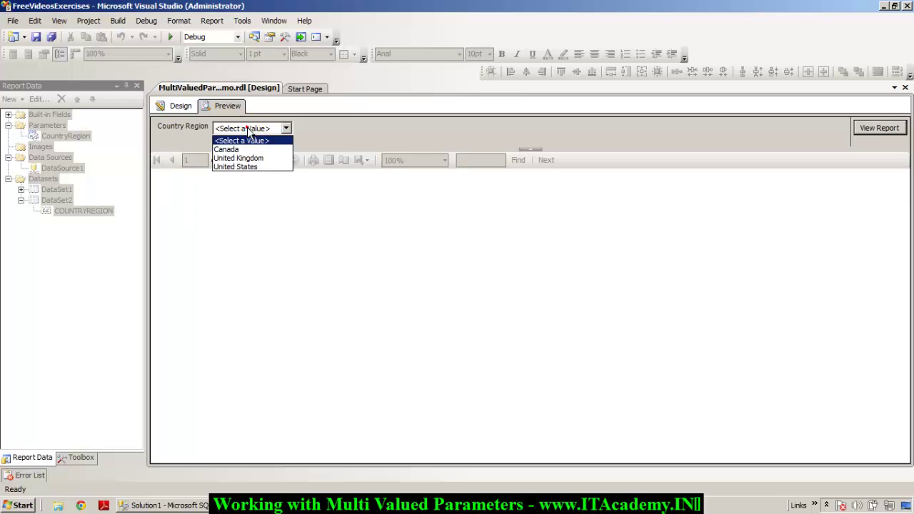
{"action": "left_click", "coordinate": [245, 166]}
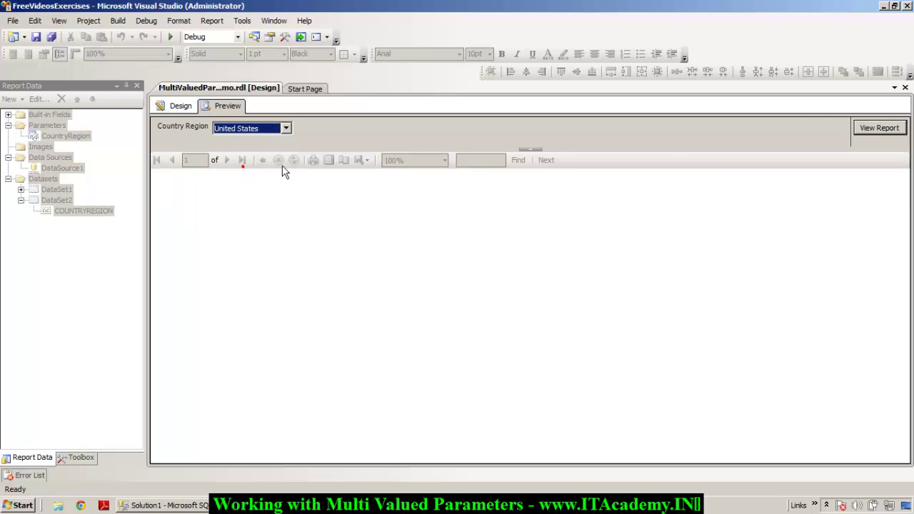
{"action": "left_click", "coordinate": [869, 130]}
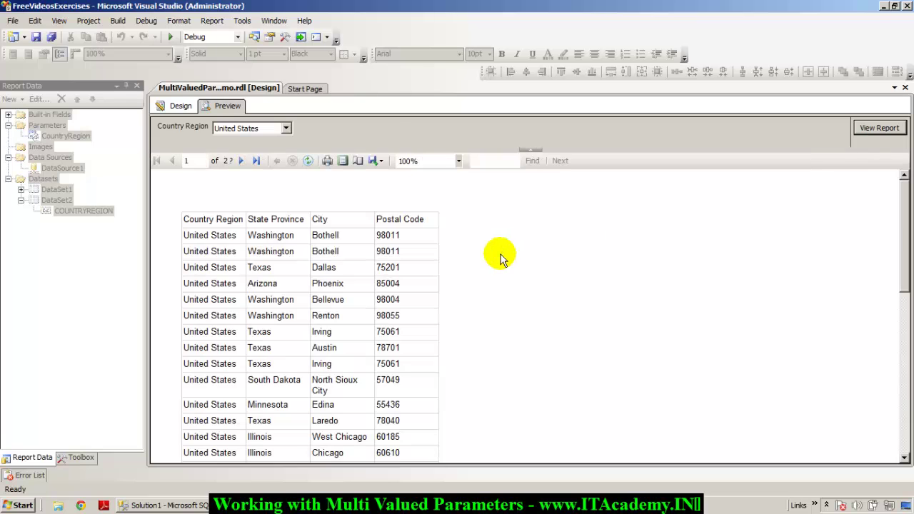
Step: Turn on Allow multiple values for the CountryRegion parameter, then save the report
{"action": "left_click", "coordinate": [182, 106]}
{"action": "left_click", "coordinate": [52, 137]}
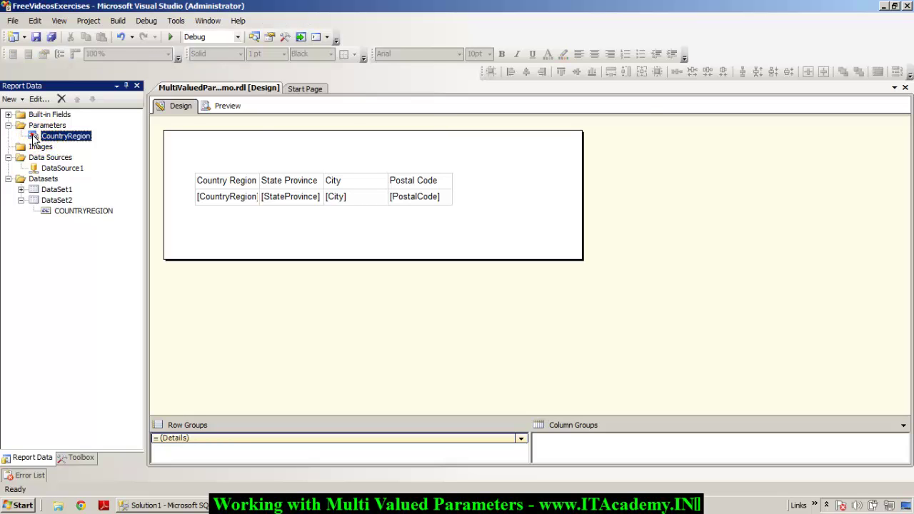
{"action": "double_click", "coordinate": [32, 136]}
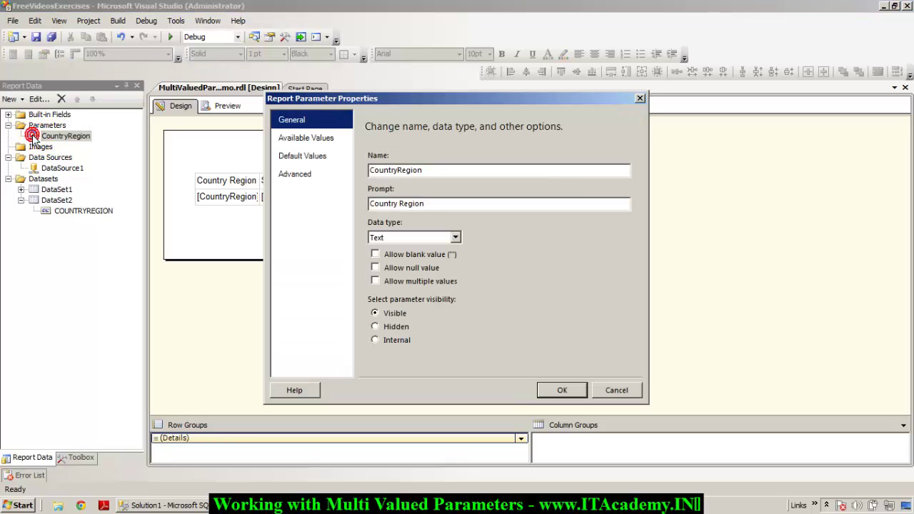
{"action": "left_click", "coordinate": [375, 281]}
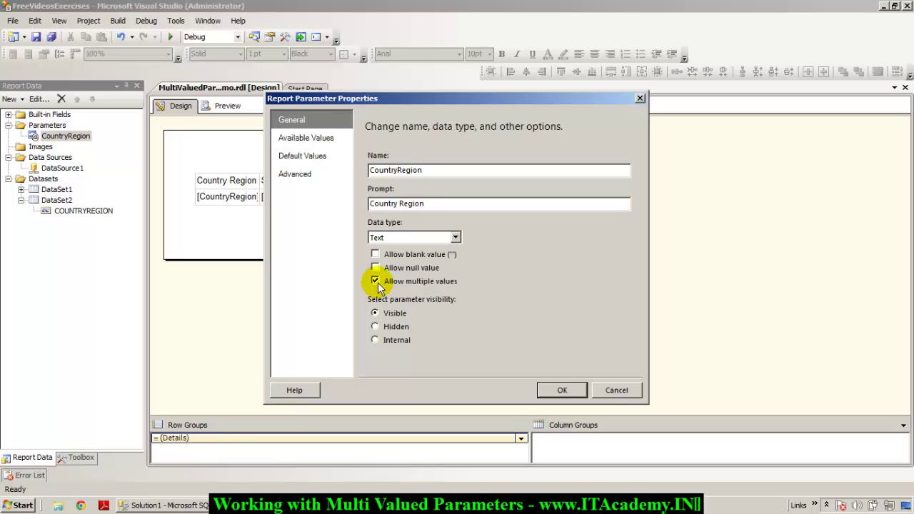
{"action": "left_click", "coordinate": [558, 392]}
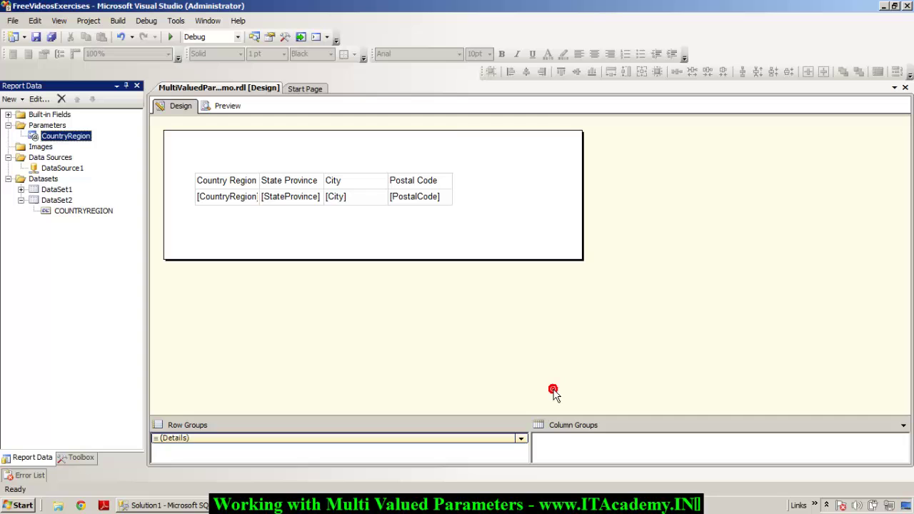
{"action": "left_click", "coordinate": [38, 36]}
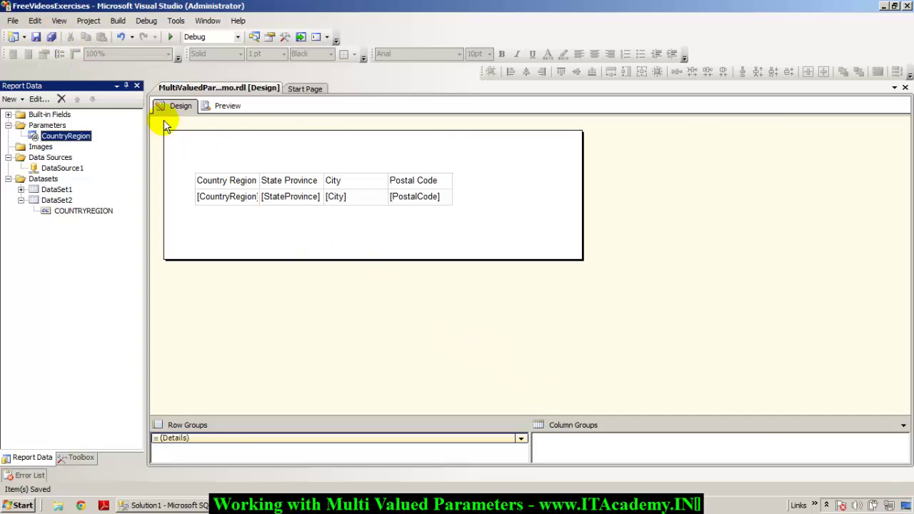
Step: Preview the report with both Canada and United States ticked for Country Region
{"action": "left_click", "coordinate": [227, 105]}
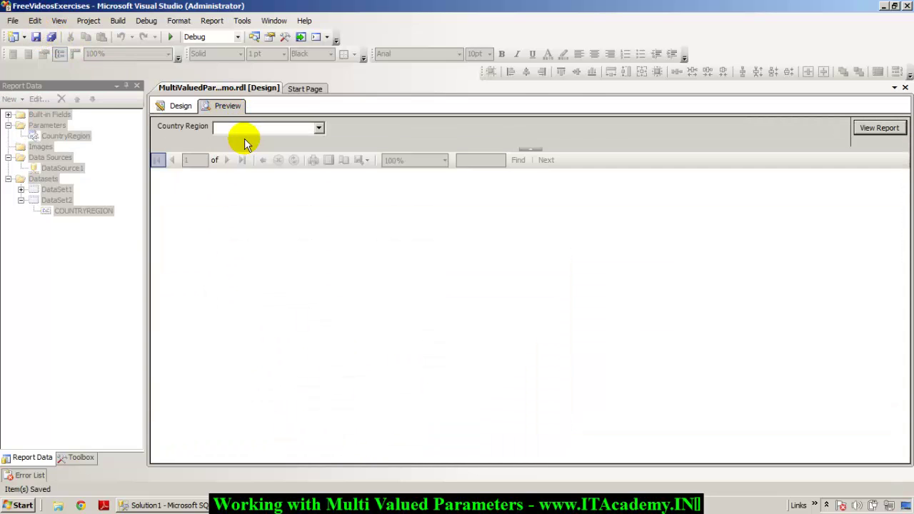
{"action": "left_click", "coordinate": [319, 129]}
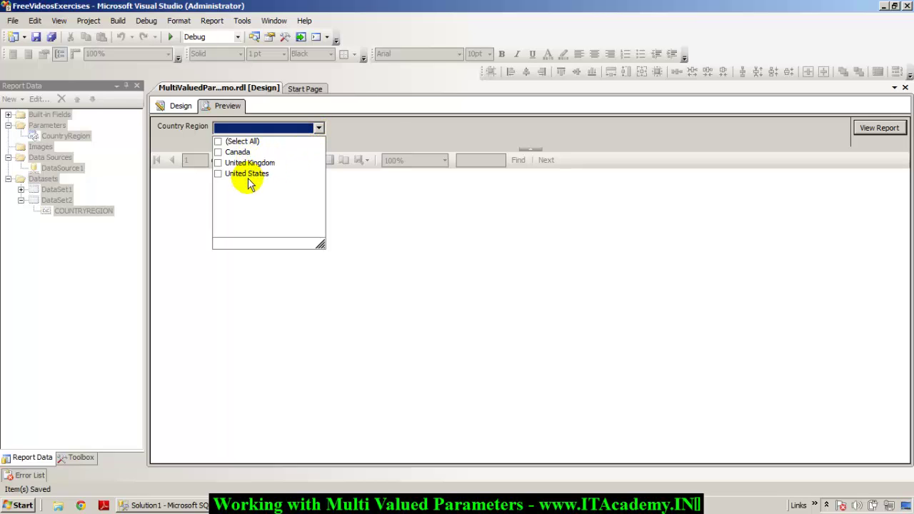
{"action": "left_click", "coordinate": [219, 152]}
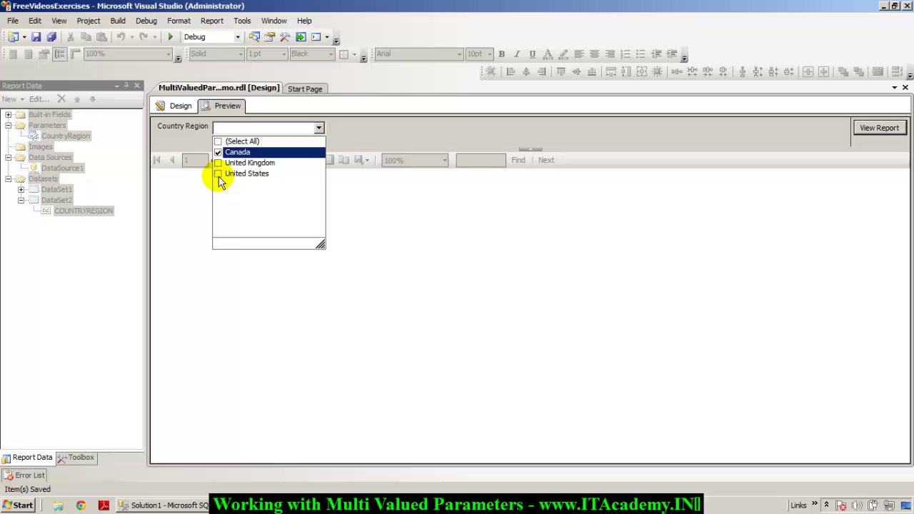
{"action": "left_click", "coordinate": [218, 174]}
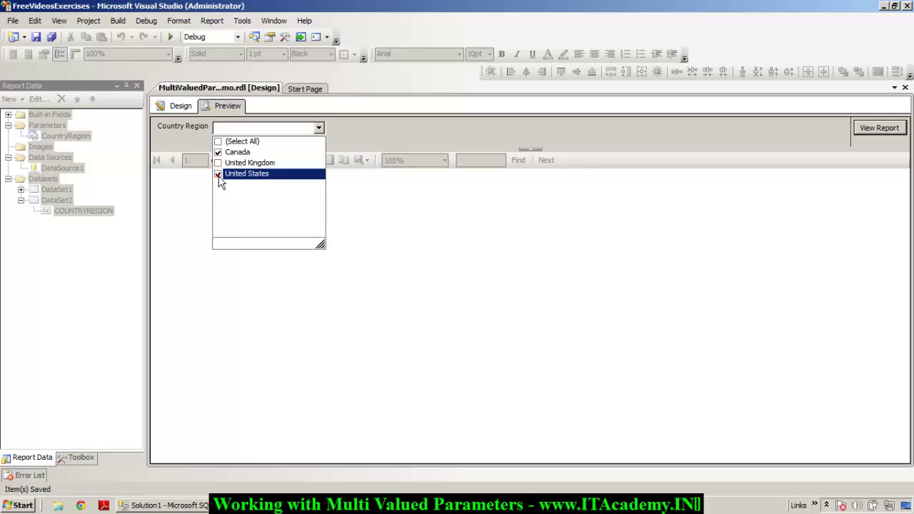
{"action": "left_click", "coordinate": [382, 216]}
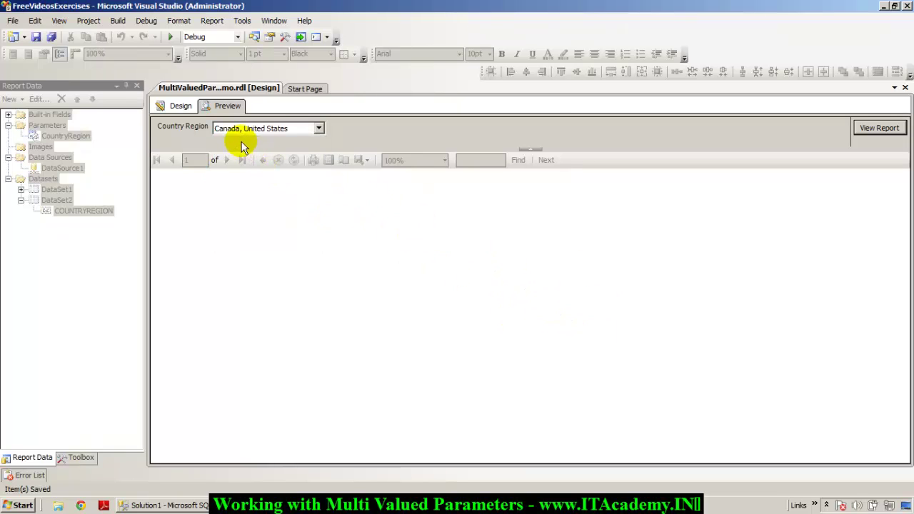
{"action": "left_click", "coordinate": [293, 129]}
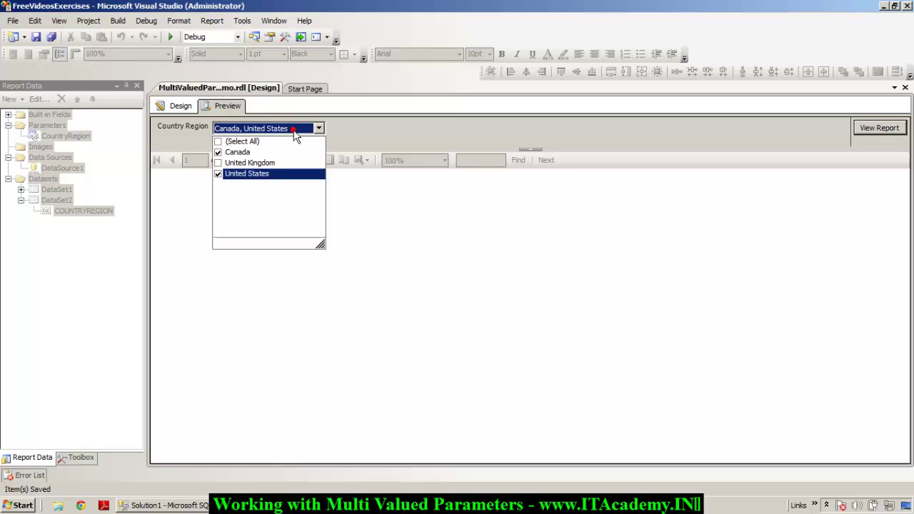
{"action": "left_click", "coordinate": [425, 221]}
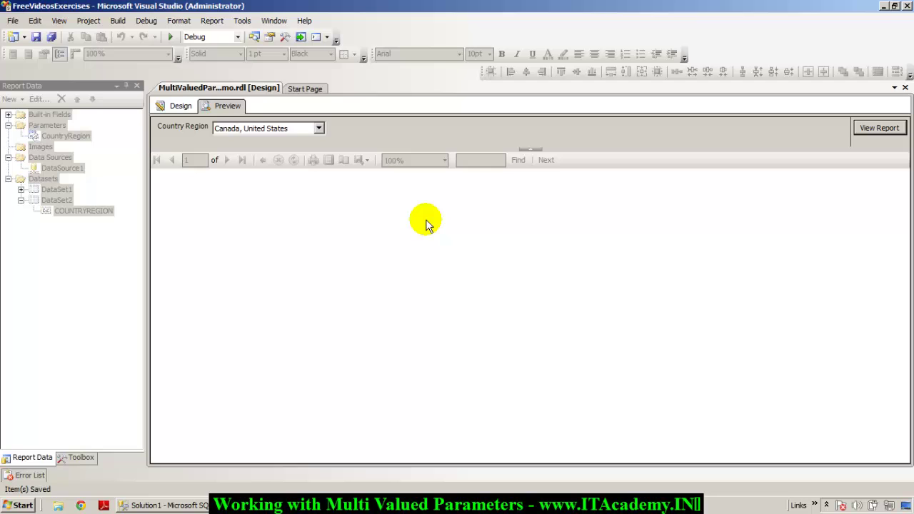
{"action": "left_click", "coordinate": [879, 127]}
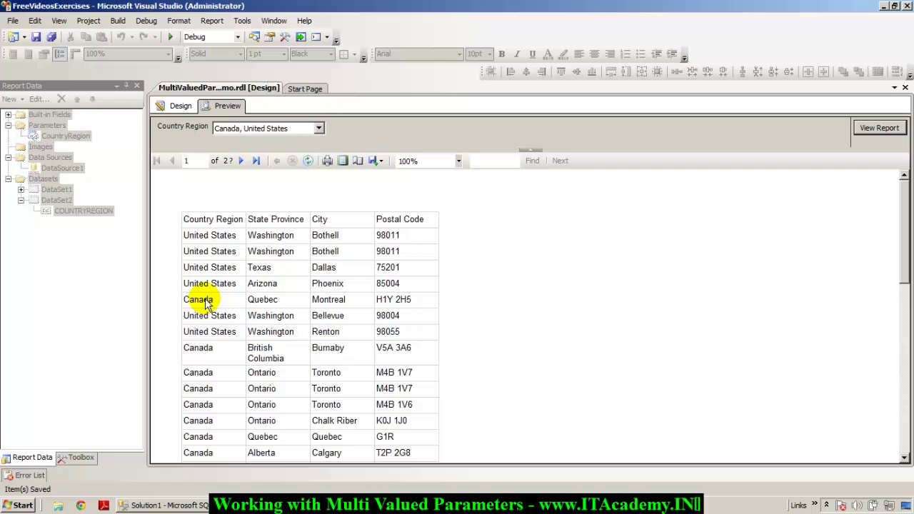
Step: Run the report for all countries via (Select All) and page through to the last page
{"action": "left_click", "coordinate": [261, 129]}
{"action": "left_click", "coordinate": [218, 142]}
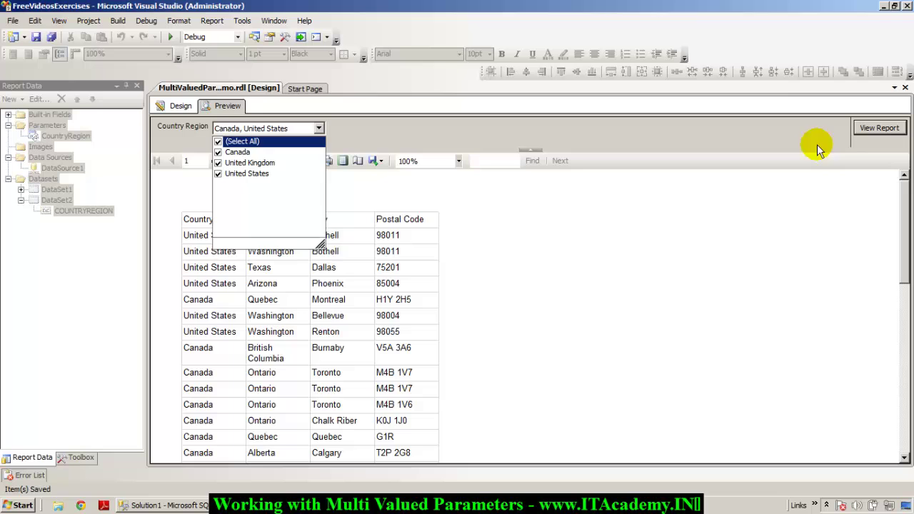
{"action": "left_click", "coordinate": [879, 129]}
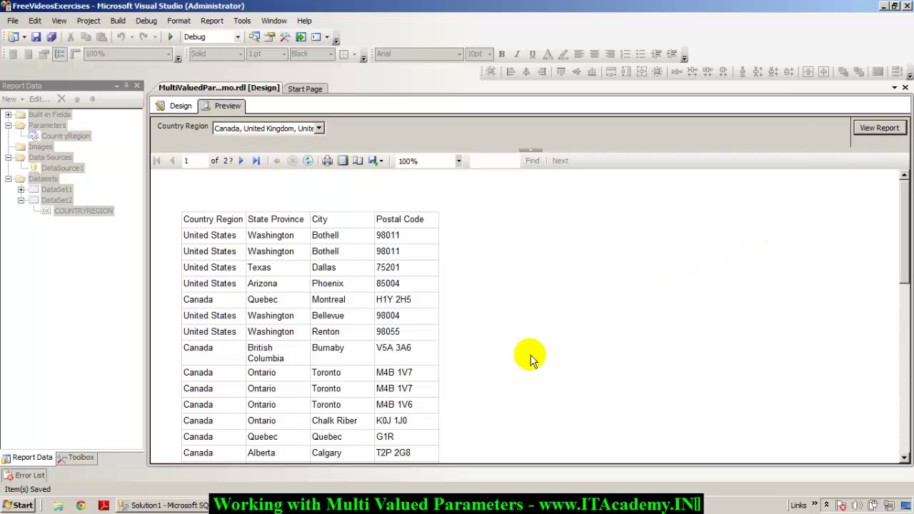
{"action": "scroll", "coordinate": [531, 355], "scroll_direction": "down", "scroll_amount": 5}
{"action": "left_click", "coordinate": [241, 161]}
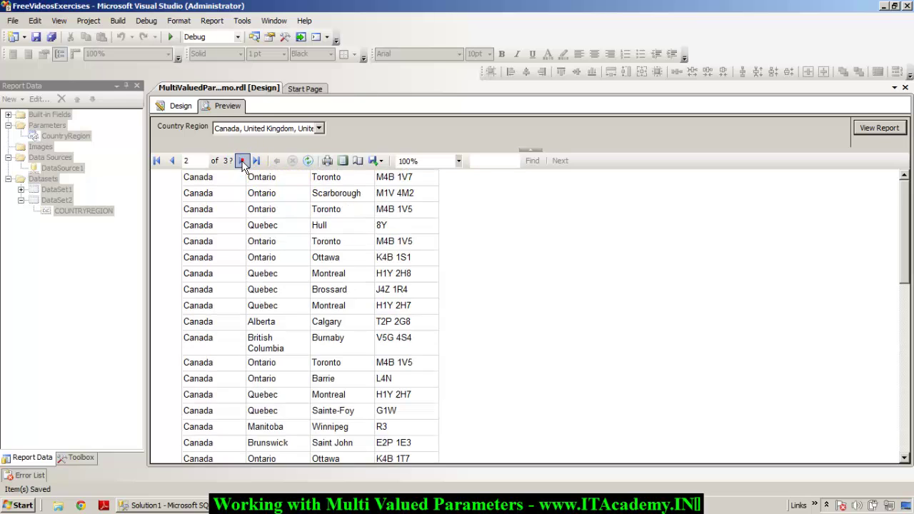
{"action": "left_click", "coordinate": [241, 161]}
{"action": "left_click", "coordinate": [256, 166]}
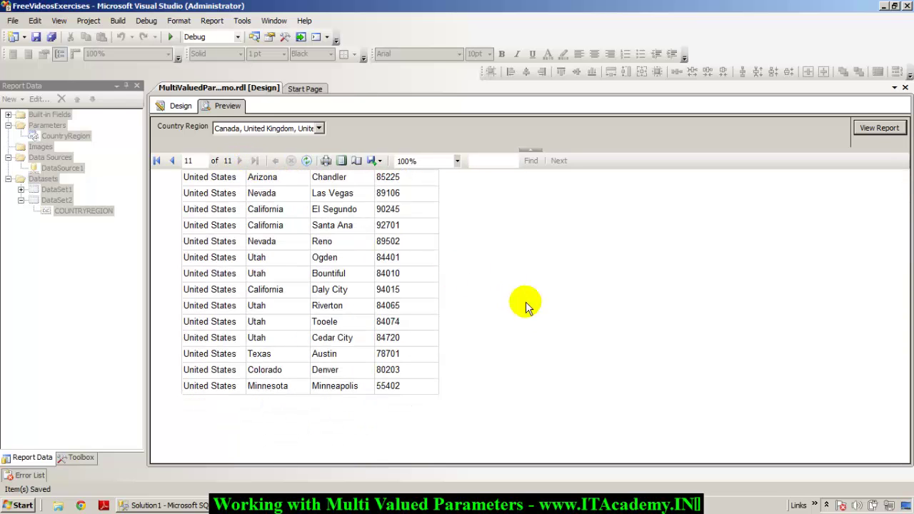
{"action": "scroll", "coordinate": [555, 320], "scroll_direction": "up", "scroll_amount": 2}
Step: Rerun the report with only Canada ticked and scroll through its results
{"action": "left_click", "coordinate": [319, 127]}
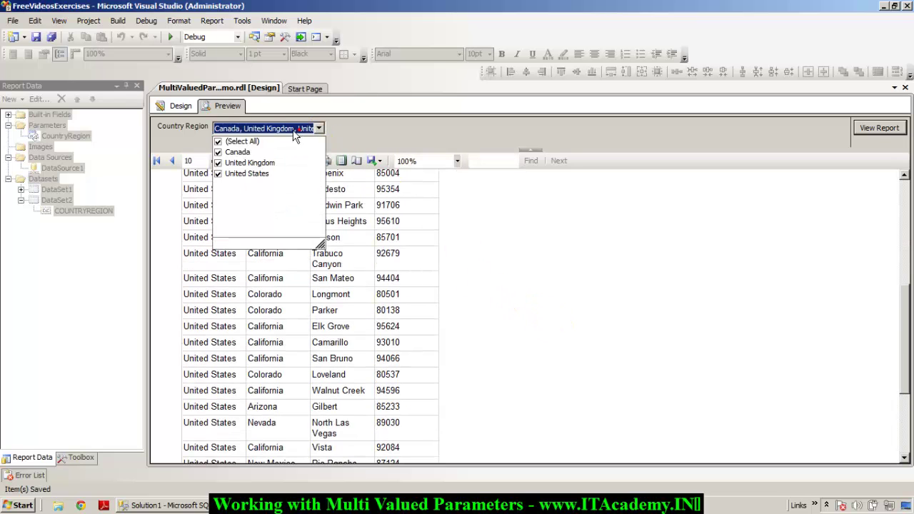
{"action": "left_click", "coordinate": [218, 141]}
{"action": "left_click", "coordinate": [218, 152]}
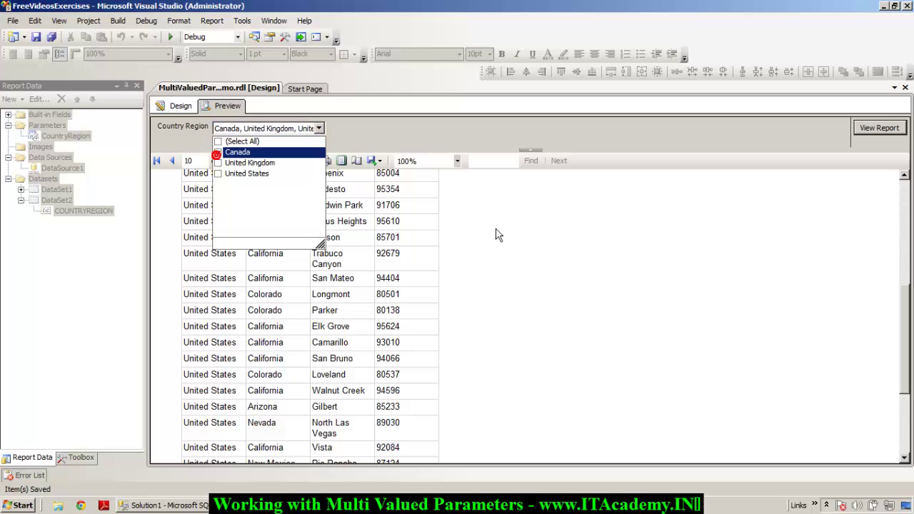
{"action": "left_click", "coordinate": [869, 127]}
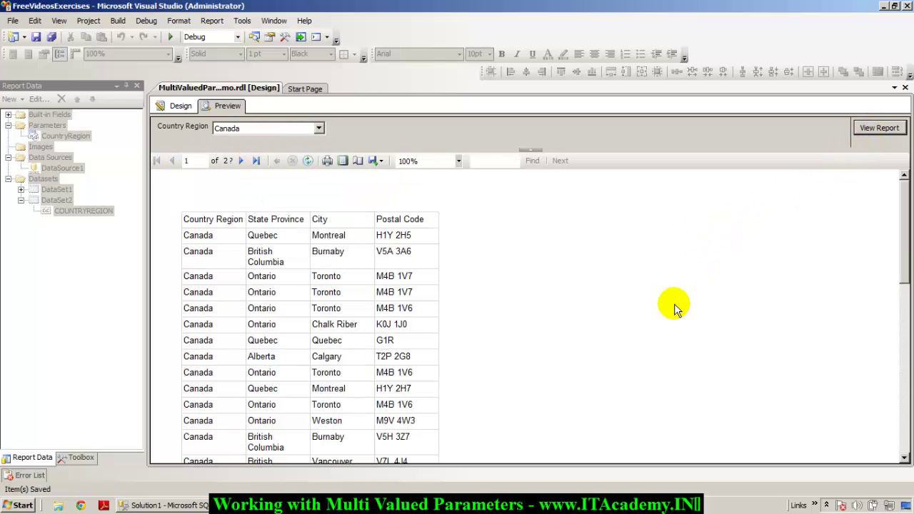
{"action": "scroll", "coordinate": [675, 331], "scroll_direction": "down", "scroll_amount": 15}
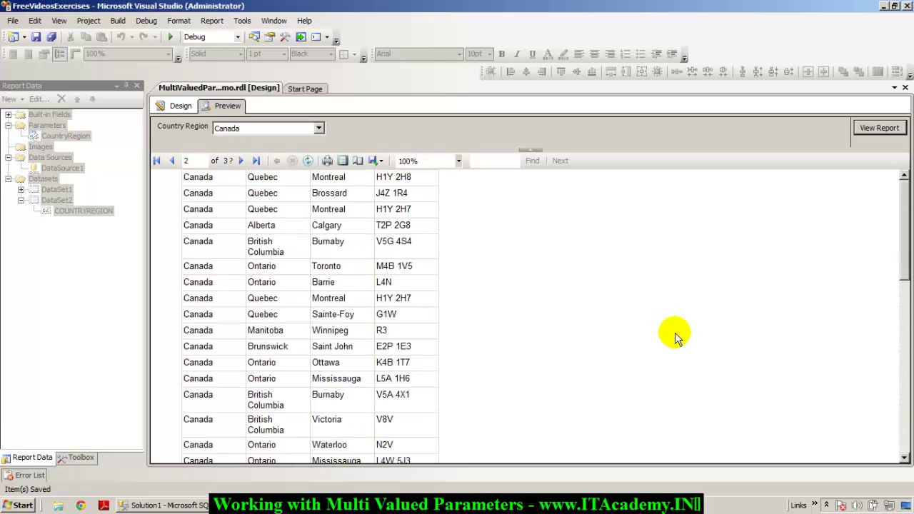
{"action": "scroll", "coordinate": [675, 335], "scroll_direction": "down", "scroll_amount": 15}
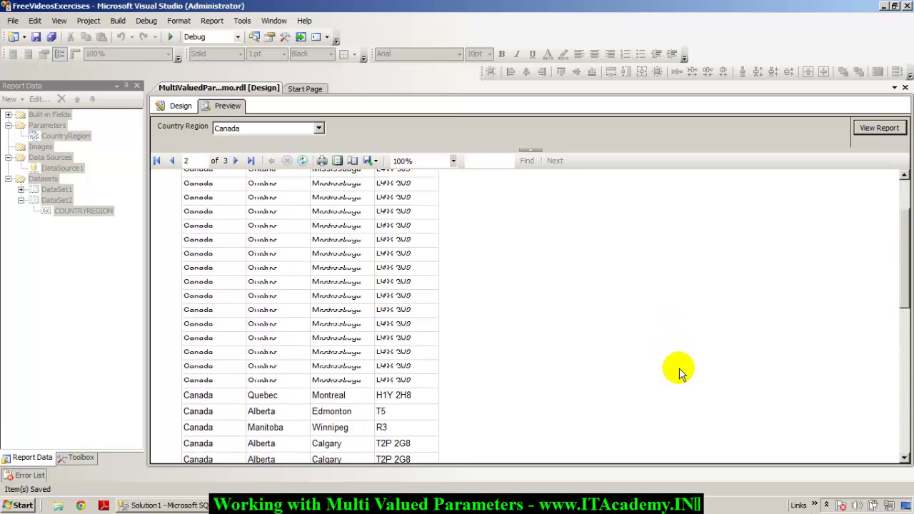
{"action": "scroll", "coordinate": [679, 371], "scroll_direction": "up", "scroll_amount": 10}
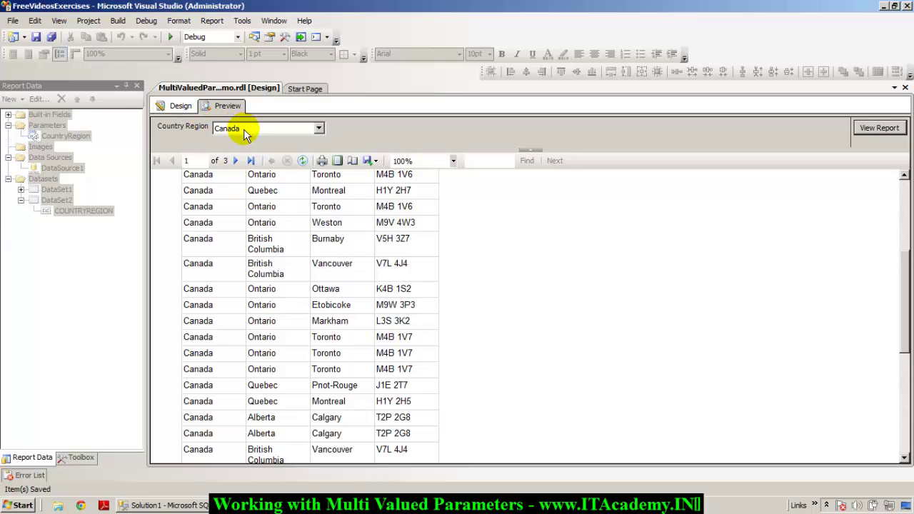
Step: Return to the Design layout showing the four-column address table
{"action": "left_click", "coordinate": [184, 107]}
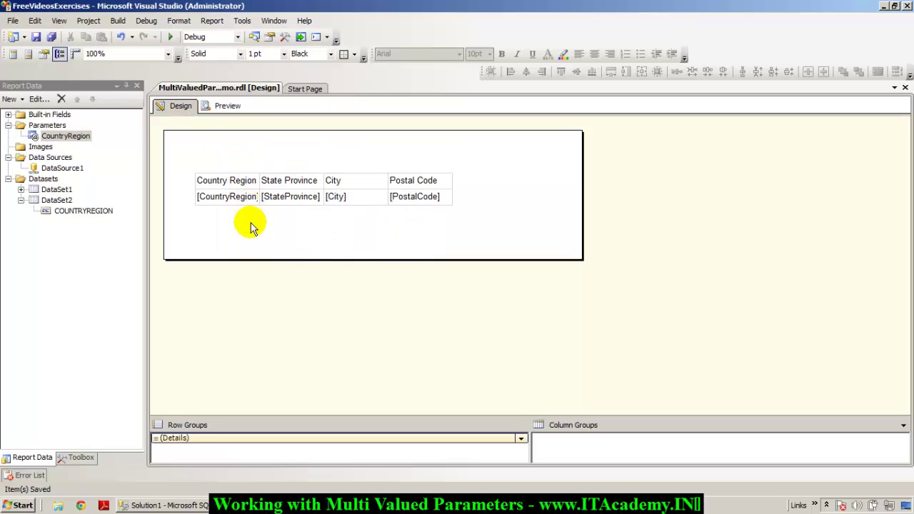